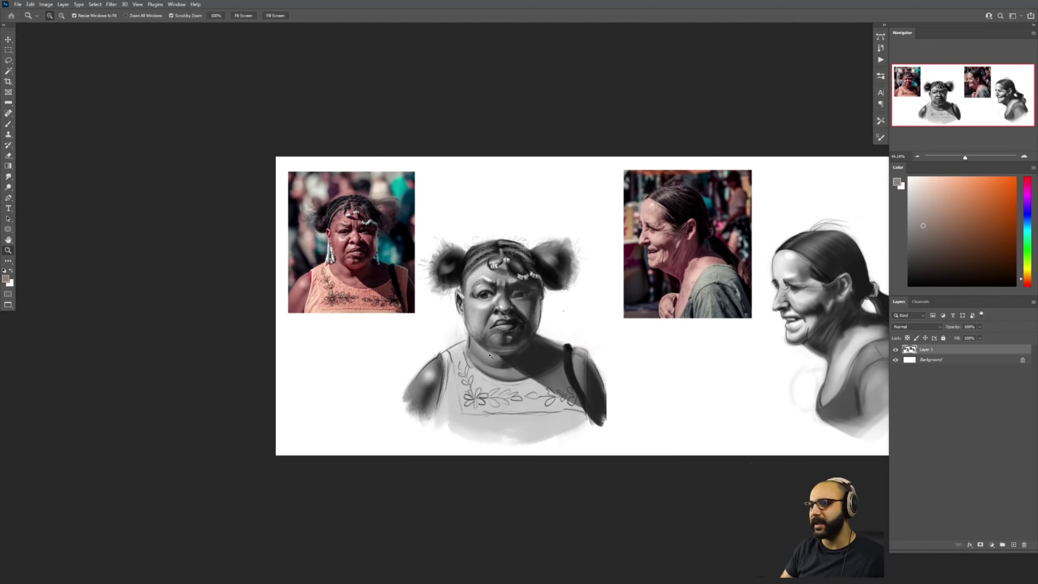
Select the reference photo of the woman in the peach top and copy it onto its own layer.
{"action": "left_click_drag", "start_coordinate": [662, 355], "coordinate": [508, 341]}
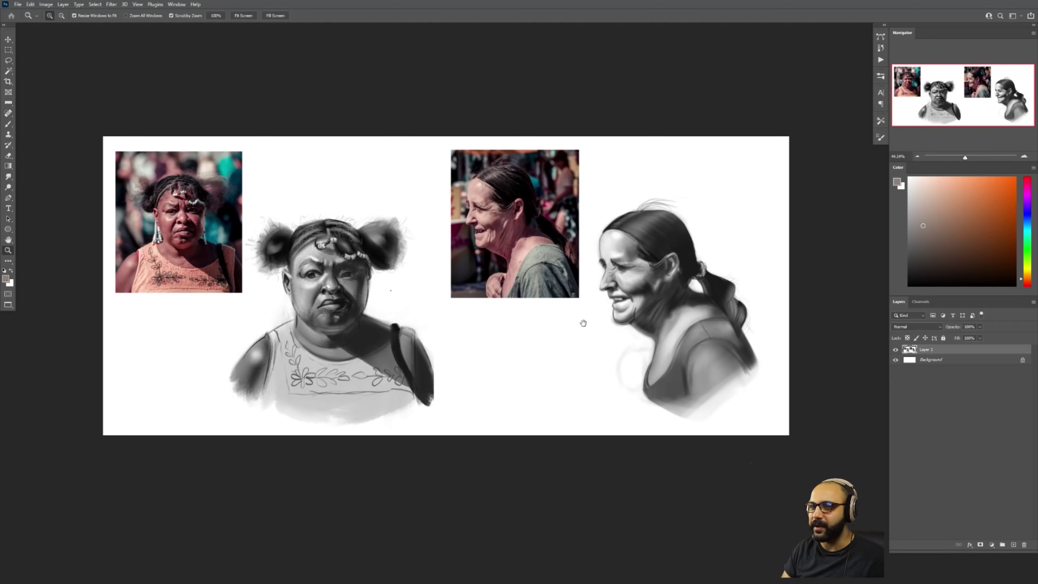
{"action": "left_click_drag", "start_coordinate": [583, 323], "coordinate": [697, 352]}
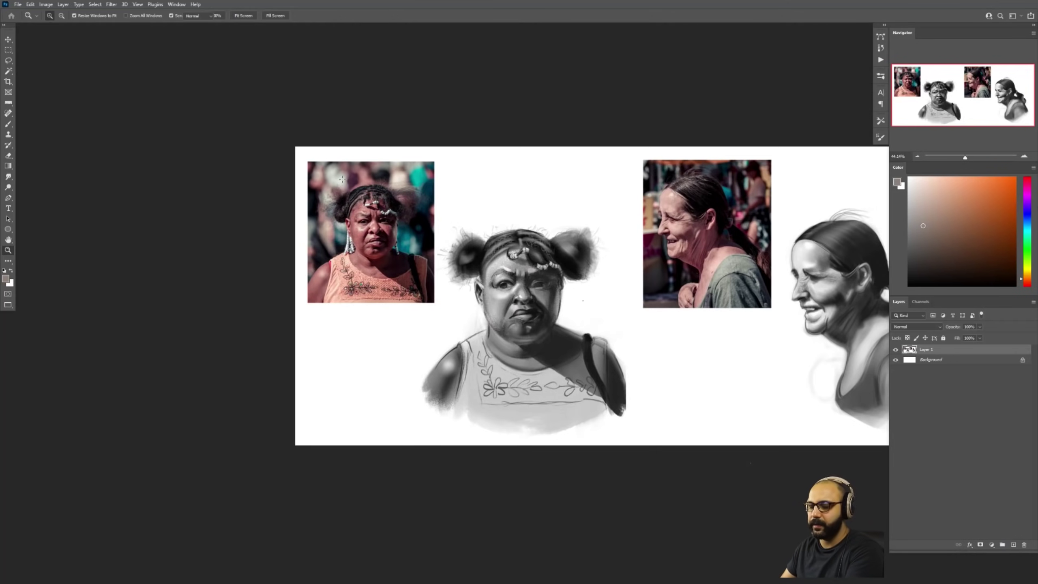
{"action": "key", "text": "m"}
{"action": "left_click_drag", "start_coordinate": [311, 163], "coordinate": [429, 301]}
{"action": "key", "text": "ctrl+j"}
Apply the Cutout filter to the photo copy with 5 levels, Edge Simplicity 0 and Edge Fidelity 3.
{"action": "left_click", "coordinate": [108, 4]}
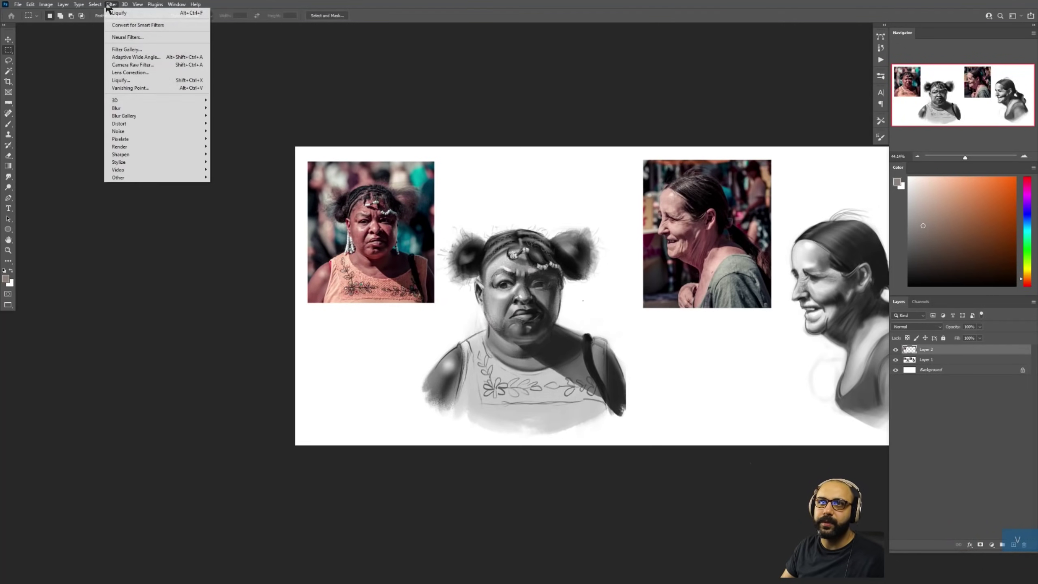
{"action": "mouse_move", "coordinate": [135, 108]}
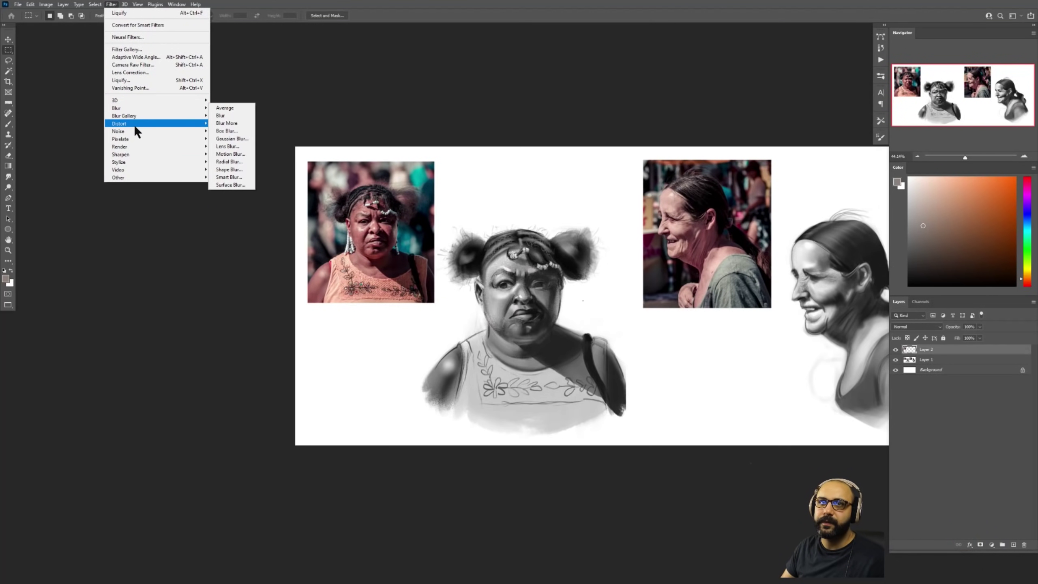
{"action": "left_click", "coordinate": [171, 50]}
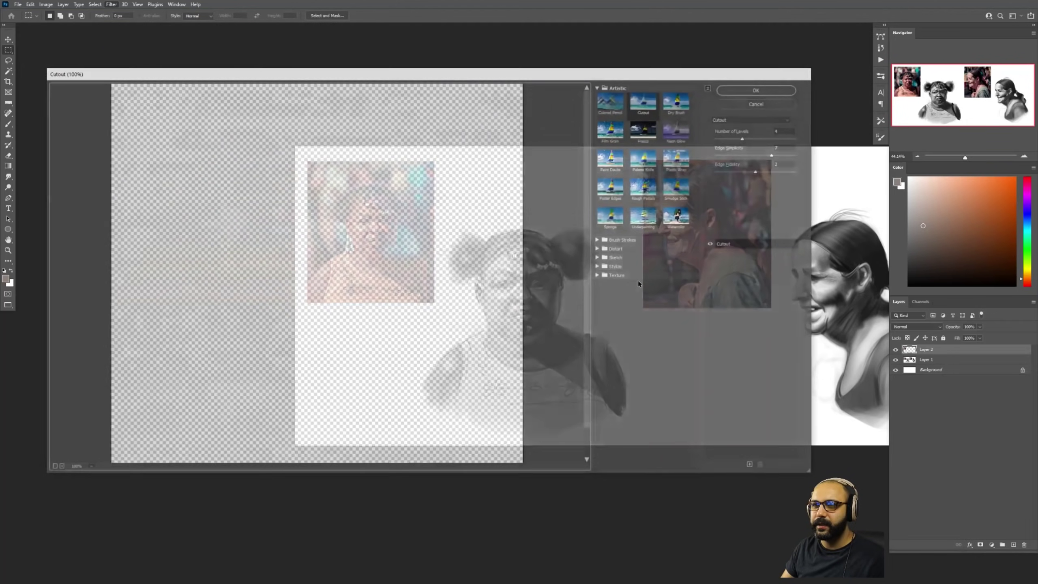
{"action": "left_click", "coordinate": [616, 241]}
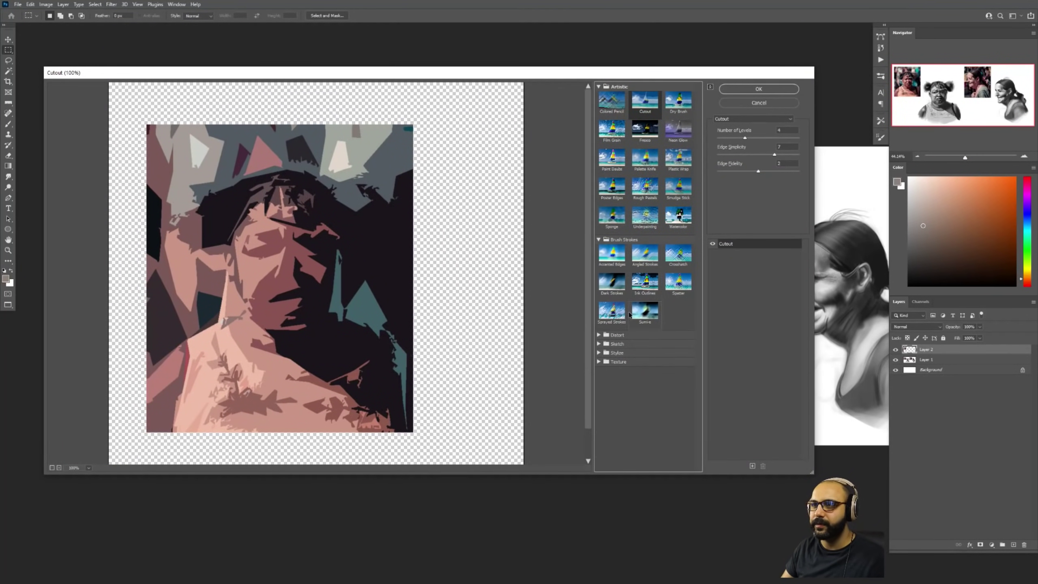
{"action": "left_click", "coordinate": [628, 345]}
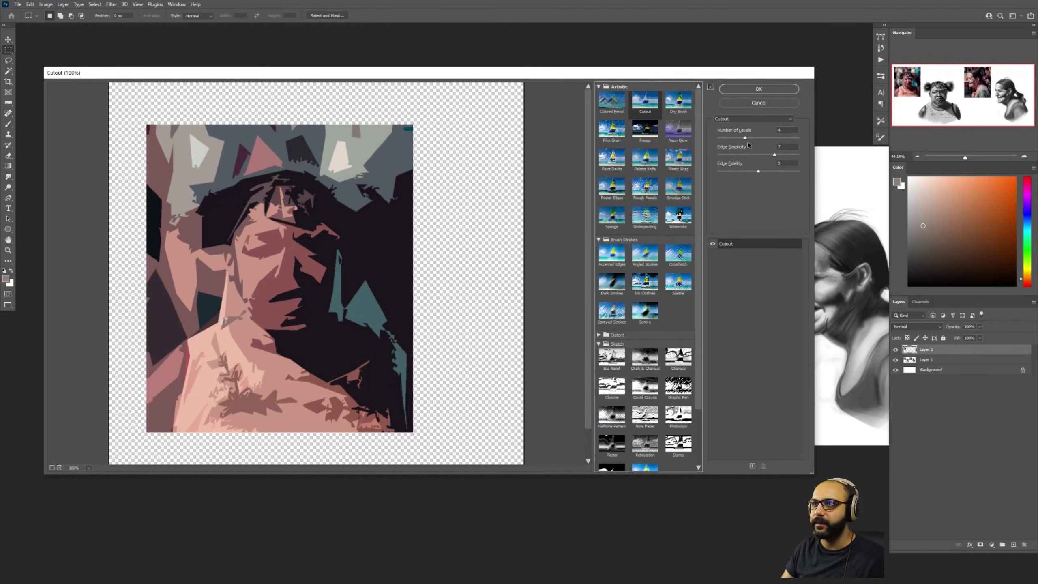
{"action": "mouse_move", "coordinate": [777, 154]}
{"action": "left_mouse_down"}
{"action": "mouse_move", "coordinate": [732, 154]}
{"action": "mouse_move", "coordinate": [780, 172]}
{"action": "left_mouse_up"}
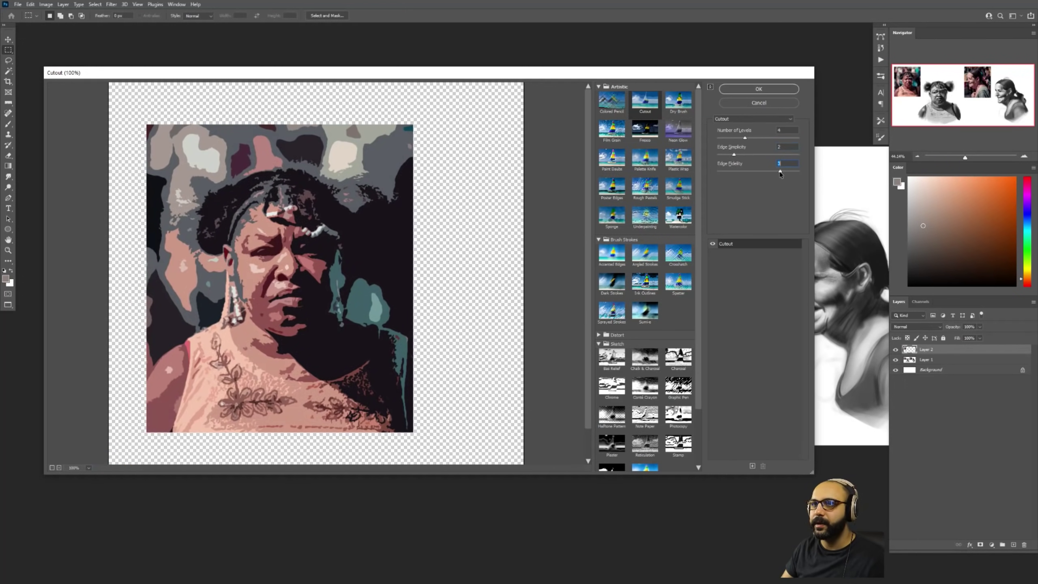
{"action": "mouse_move", "coordinate": [747, 138]}
{"action": "left_mouse_down"}
{"action": "mouse_move", "coordinate": [777, 142]}
{"action": "mouse_move", "coordinate": [757, 141]}
{"action": "left_mouse_up"}
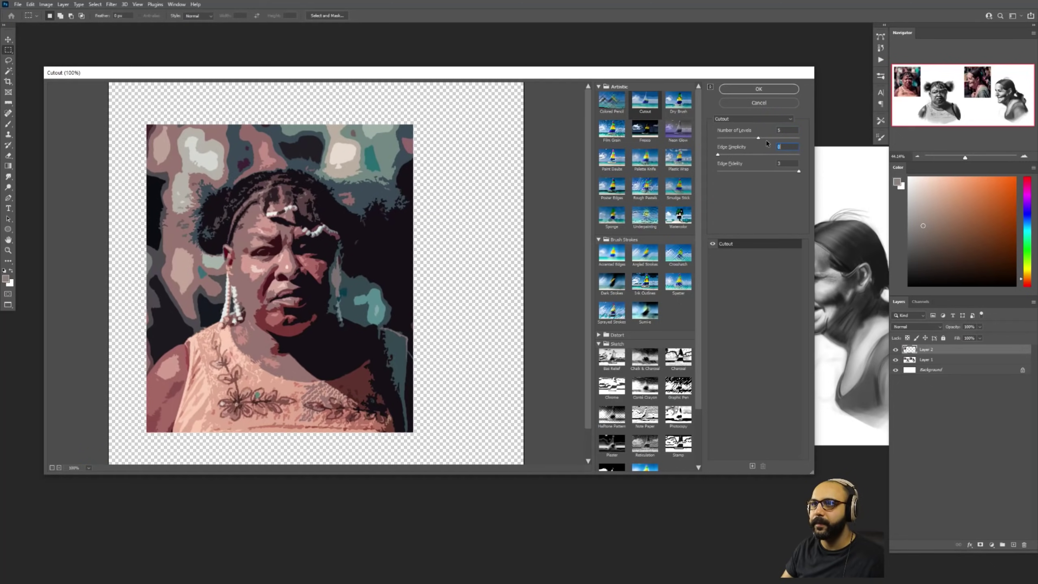
{"action": "left_click", "coordinate": [759, 89]}
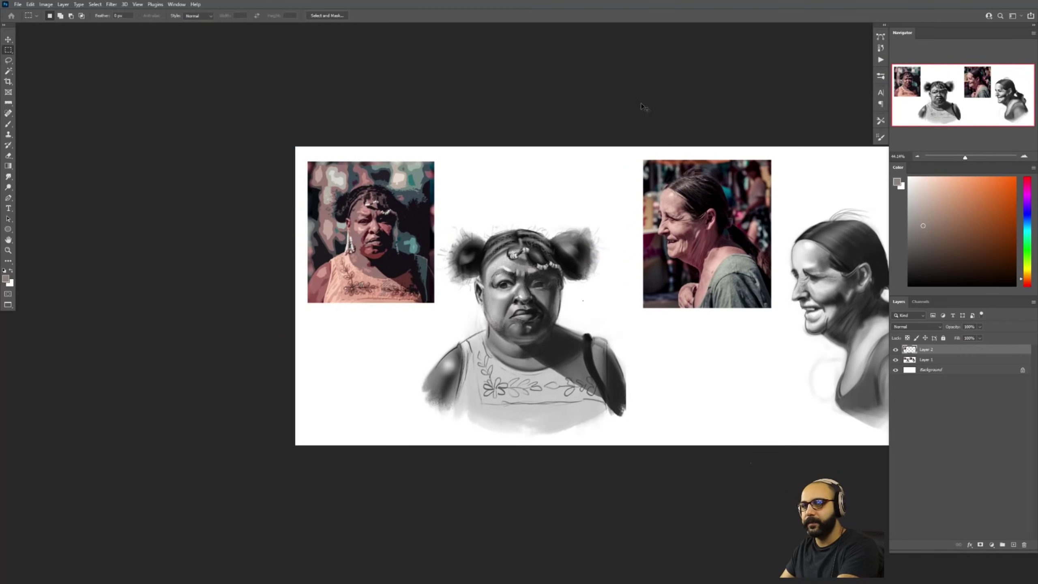
Desaturate the posterized photo copy into a grayscale value study.
{"action": "key", "text": "ctrl+shift+u"}
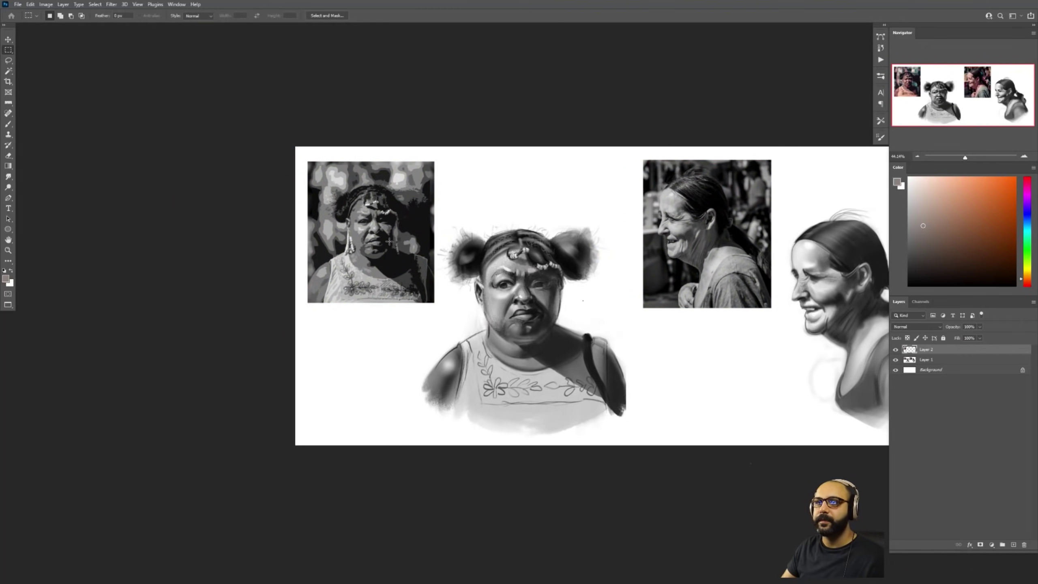
{"action": "key", "text": "z"}
{"action": "mouse_move", "coordinate": [374, 236]}
{"action": "left_mouse_down"}
{"action": "mouse_move", "coordinate": [407, 235]}
{"action": "mouse_move", "coordinate": [379, 253]}
{"action": "left_mouse_up"}
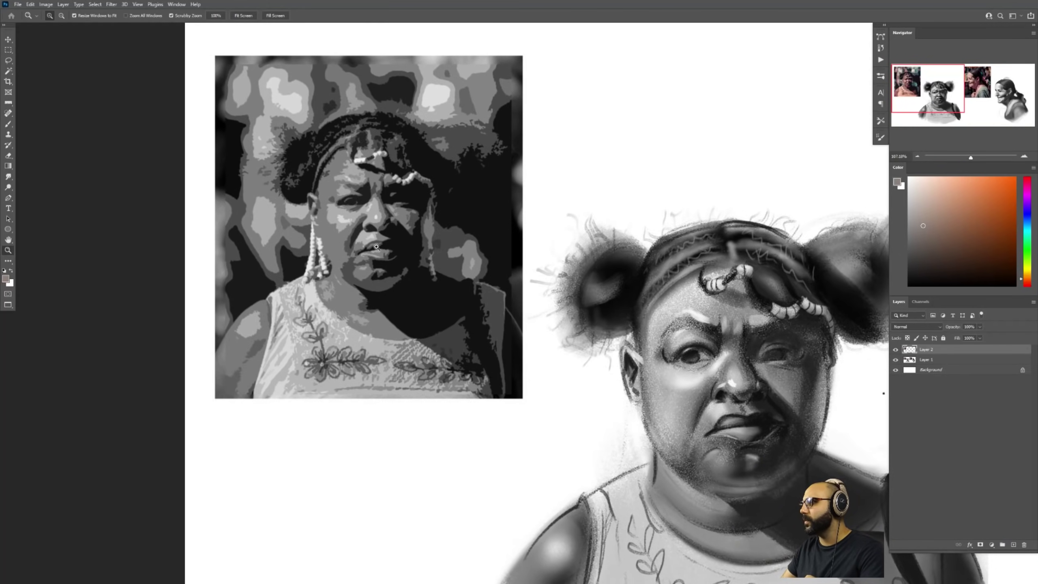
{"action": "left_click_drag", "start_coordinate": [395, 203], "coordinate": [370, 204]}
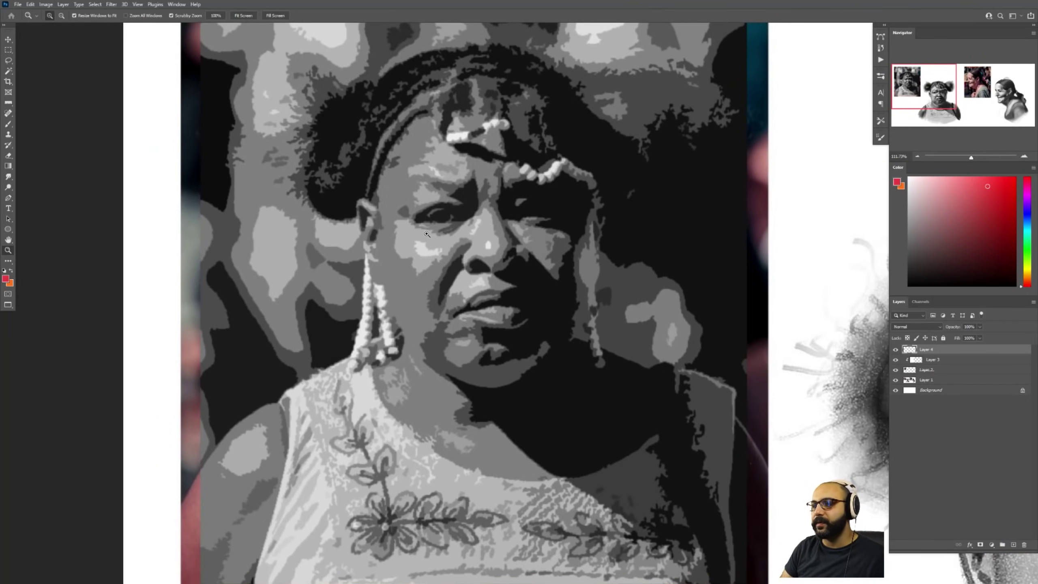
Outline the light shapes on the cheek and nose of the grayscale photo with red brush lines.
{"action": "mouse_move", "coordinate": [426, 234]}
{"action": "left_mouse_down"}
{"action": "mouse_move", "coordinate": [412, 265]}
{"action": "mouse_move", "coordinate": [459, 239]}
{"action": "left_mouse_up"}
{"action": "key", "text": "b"}
{"action": "key", "text": "b"}
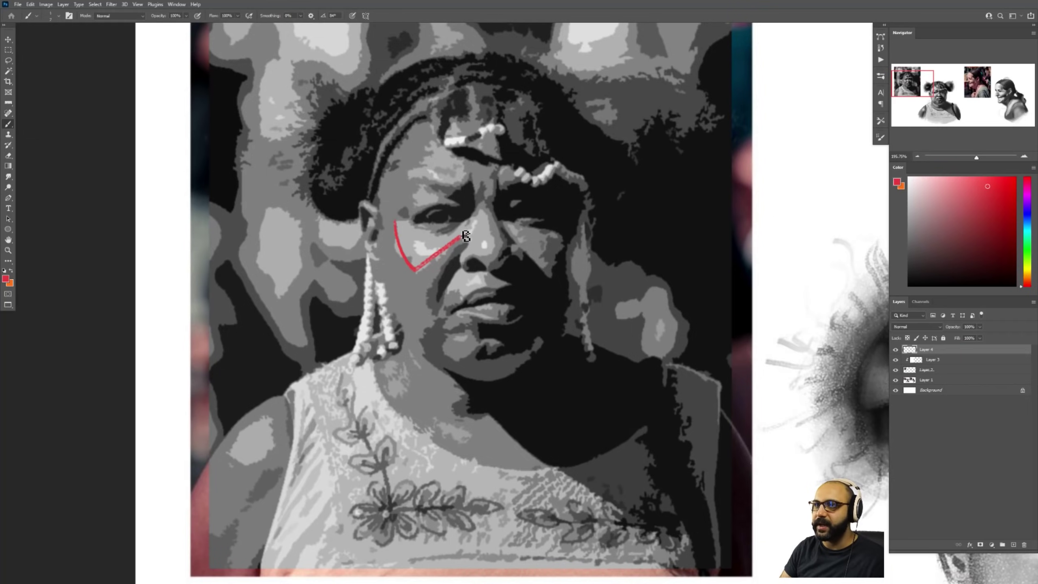
{"action": "mouse_move", "coordinate": [395, 222]}
{"action": "left_mouse_down"}
{"action": "mouse_move", "coordinate": [470, 227]}
{"action": "mouse_move", "coordinate": [499, 245]}
{"action": "mouse_move", "coordinate": [466, 234]}
{"action": "mouse_move", "coordinate": [752, 192]}
{"action": "left_mouse_up"}
{"action": "key", "text": "z"}
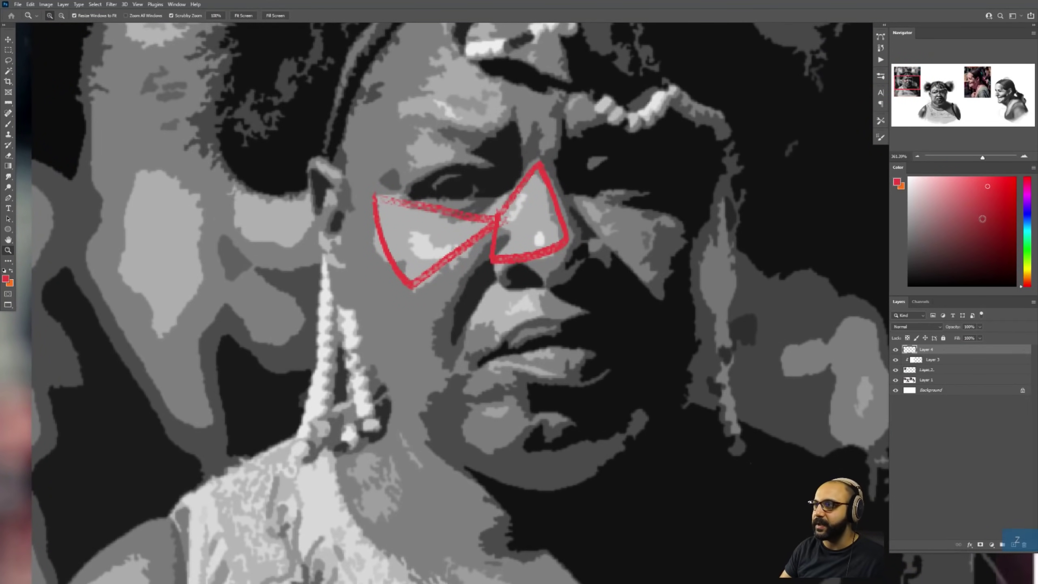
Mark the brightest highlights inside the cheek and nose shapes in bright green.
{"action": "left_click", "coordinate": [1025, 257]}
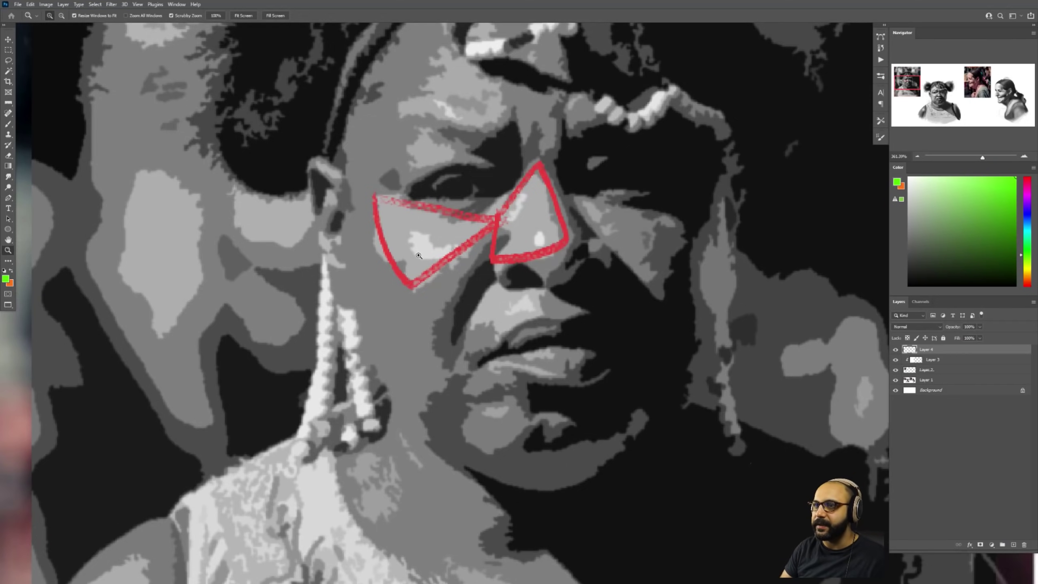
{"action": "key", "text": "b"}
{"action": "mouse_move", "coordinate": [412, 230]}
{"action": "left_mouse_down"}
{"action": "mouse_move", "coordinate": [457, 251]}
{"action": "mouse_move", "coordinate": [413, 242]}
{"action": "left_mouse_up"}
{"action": "mouse_move", "coordinate": [531, 247]}
{"action": "left_mouse_down"}
{"action": "mouse_move", "coordinate": [550, 240]}
{"action": "mouse_move", "coordinate": [531, 248]}
{"action": "left_mouse_up"}
Outline the light area above the upper lip in sampled red and mark its highlight in sampled green.
{"action": "left_click", "coordinate": [566, 259], "text": "alt"}
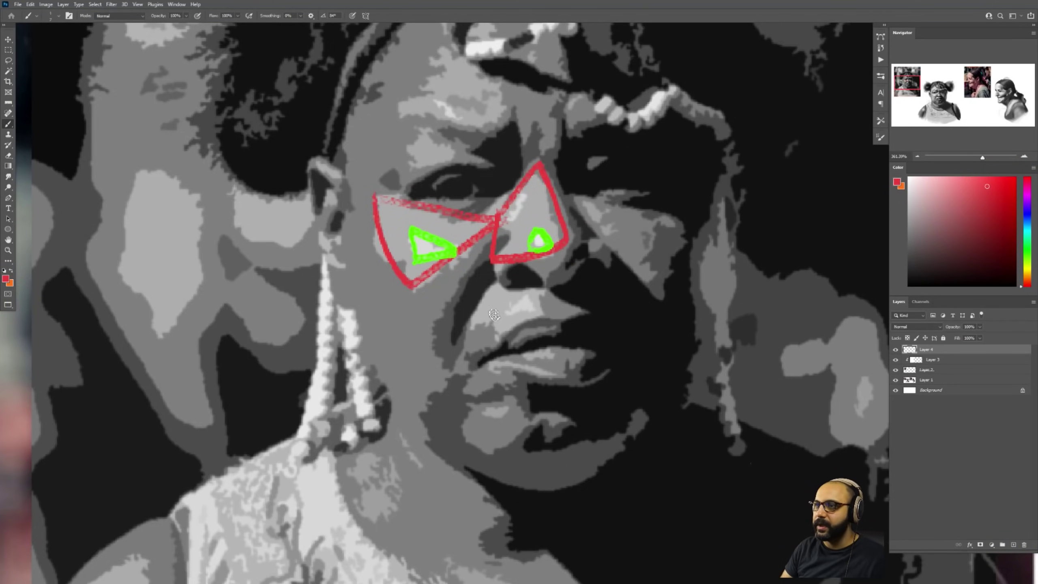
{"action": "mouse_move", "coordinate": [493, 290]}
{"action": "left_mouse_down"}
{"action": "mouse_move", "coordinate": [457, 328]}
{"action": "mouse_move", "coordinate": [532, 296]}
{"action": "left_mouse_up"}
{"action": "left_click", "coordinate": [543, 241], "text": "alt"}
{"action": "key", "text": "z"}
{"action": "left_click_drag", "start_coordinate": [553, 253], "coordinate": [488, 255]}
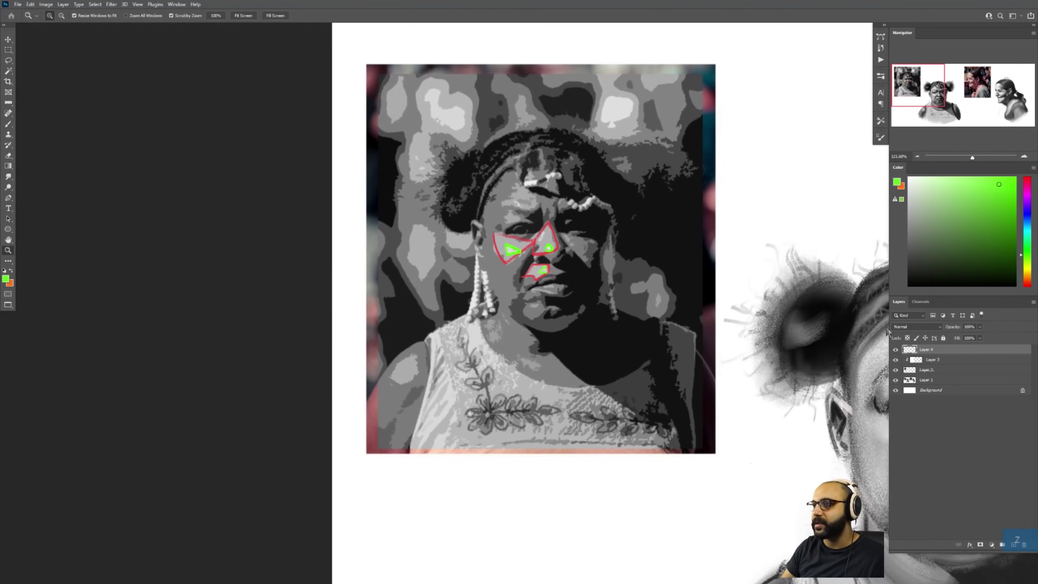
Compare the value study with the colour photo by hiding and reshowing Layers 2 to 4, and add an empty layer above Layer 1.
{"action": "left_click_drag", "start_coordinate": [896, 350], "coordinate": [896, 372]}
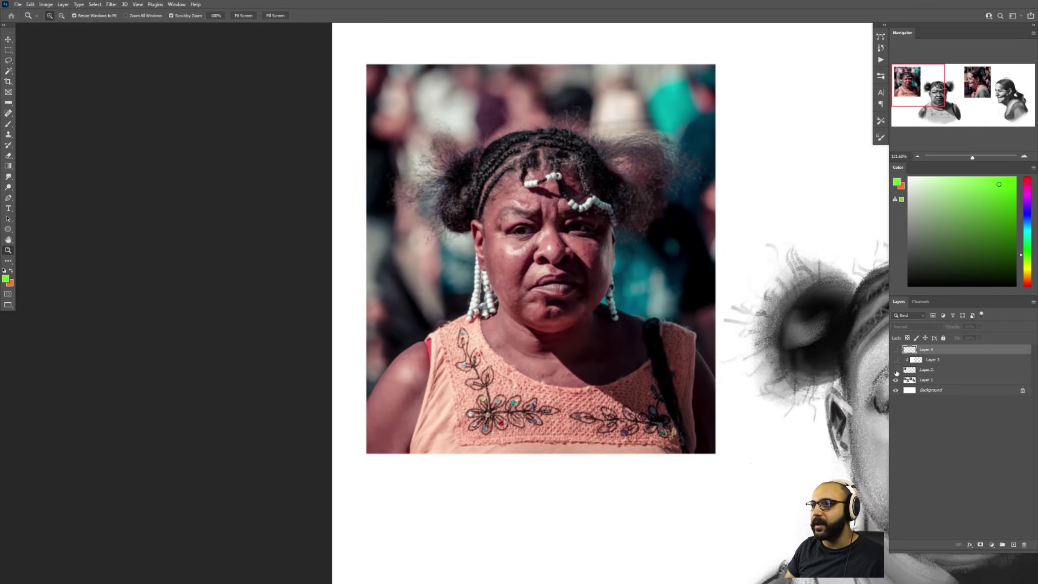
{"action": "left_click", "coordinate": [922, 379]}
{"action": "key", "text": "ctrl+shift+alt+n"}
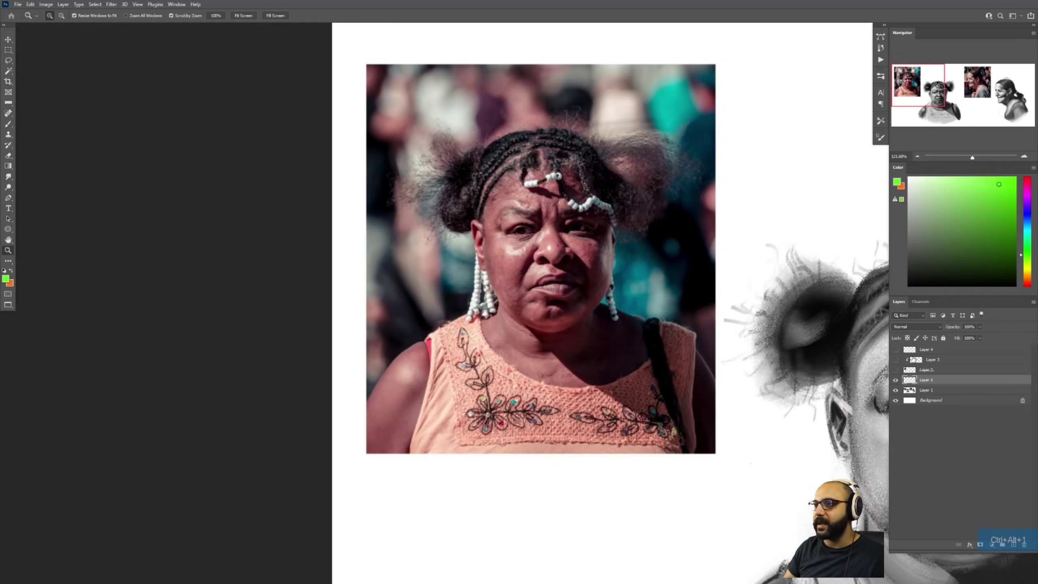
{"action": "left_click", "coordinate": [895, 350]}
{"action": "left_click", "coordinate": [896, 350]}
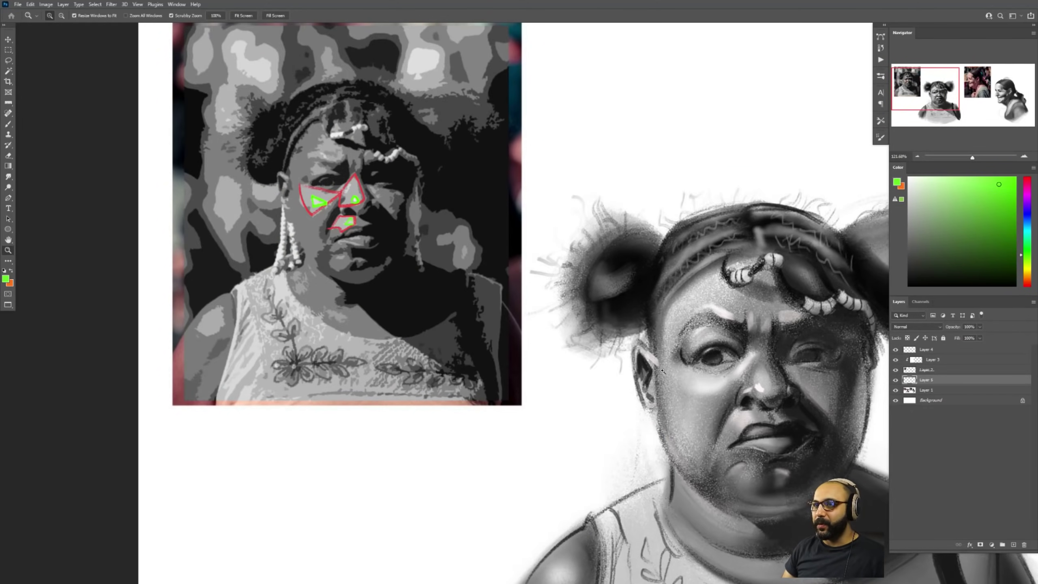
Add another empty layer above the drawing and undo a trial green stroke on the portrait's cheek.
{"action": "left_click_drag", "start_coordinate": [748, 405], "coordinate": [664, 350]}
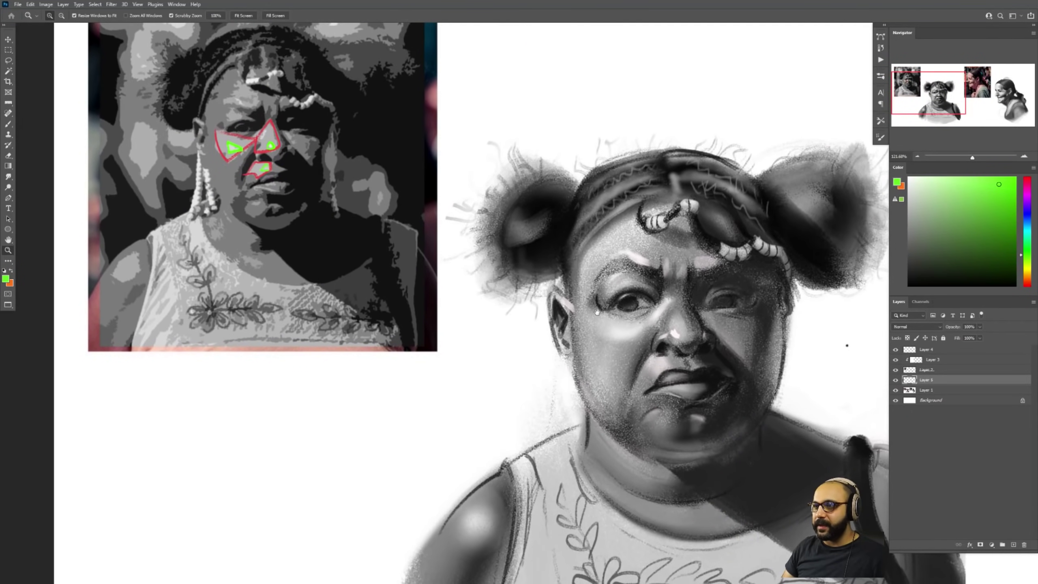
{"action": "key", "text": "ctrl+shift+alt+n"}
{"action": "key", "text": "b"}
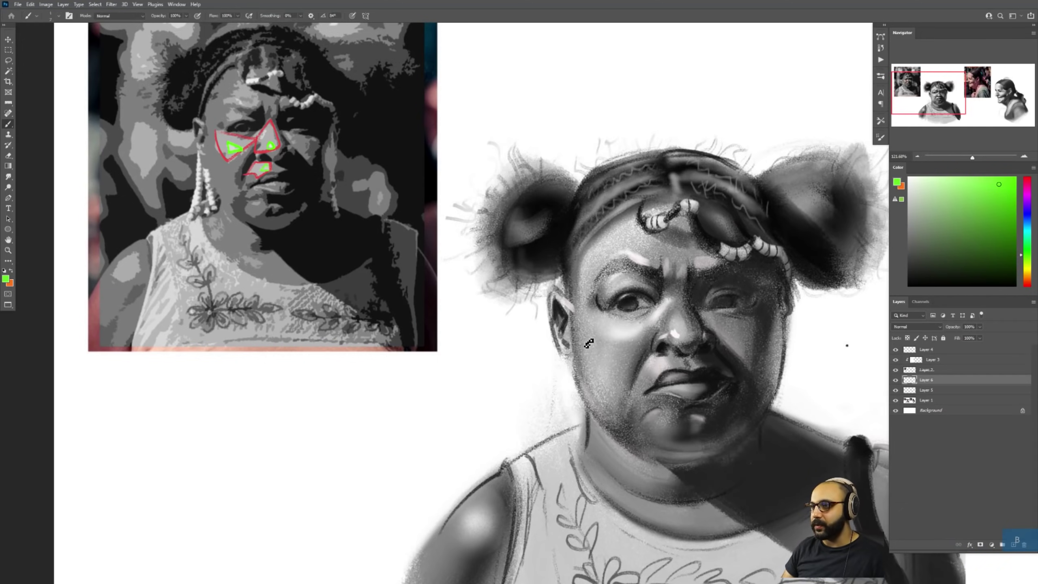
{"action": "mouse_move", "coordinate": [584, 348]}
{"action": "left_mouse_down"}
{"action": "mouse_move", "coordinate": [590, 388]}
{"action": "mouse_move", "coordinate": [604, 405]}
{"action": "mouse_move", "coordinate": [634, 349]}
{"action": "left_mouse_up"}
{"action": "key", "text": "ctrl+z"}
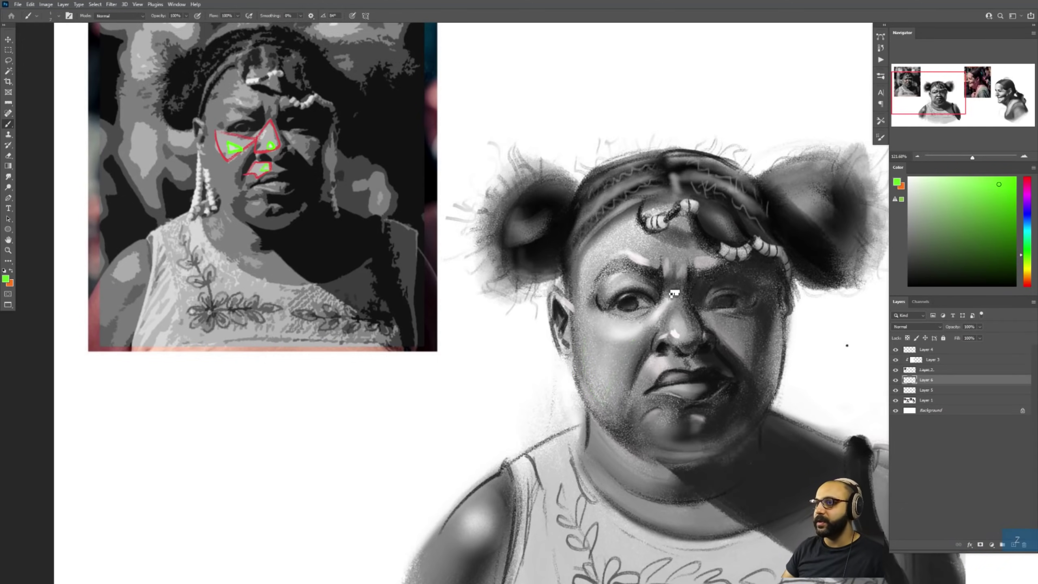
Set the new layer to Darken, hide Layers 2 to 4, and paint the portrait's face flat with a mid-gray sampled from the brow.
{"action": "left_click", "coordinate": [690, 270], "text": "alt"}
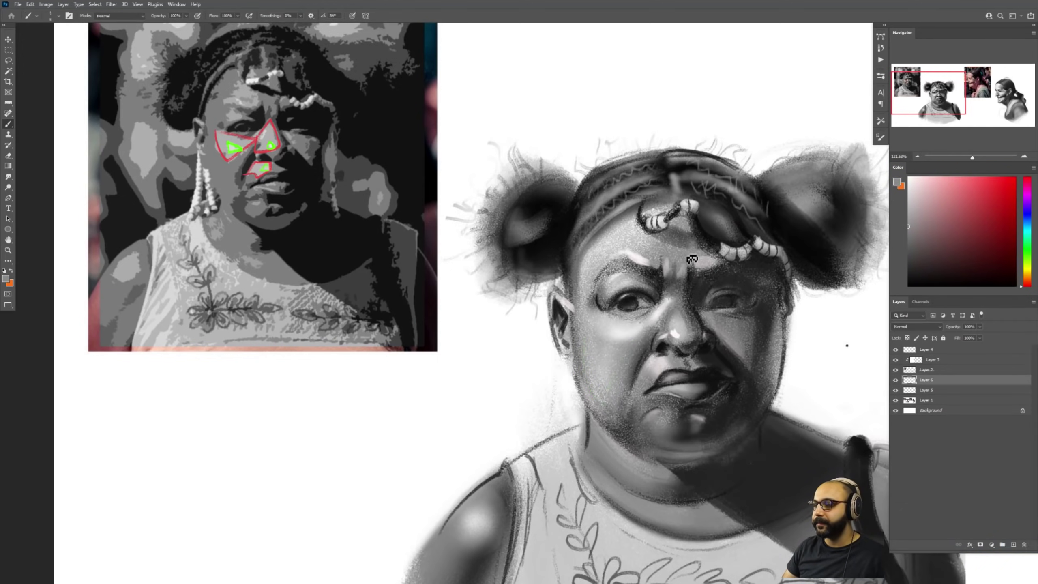
{"action": "left_click", "coordinate": [914, 328]}
{"action": "left_click", "coordinate": [910, 353]}
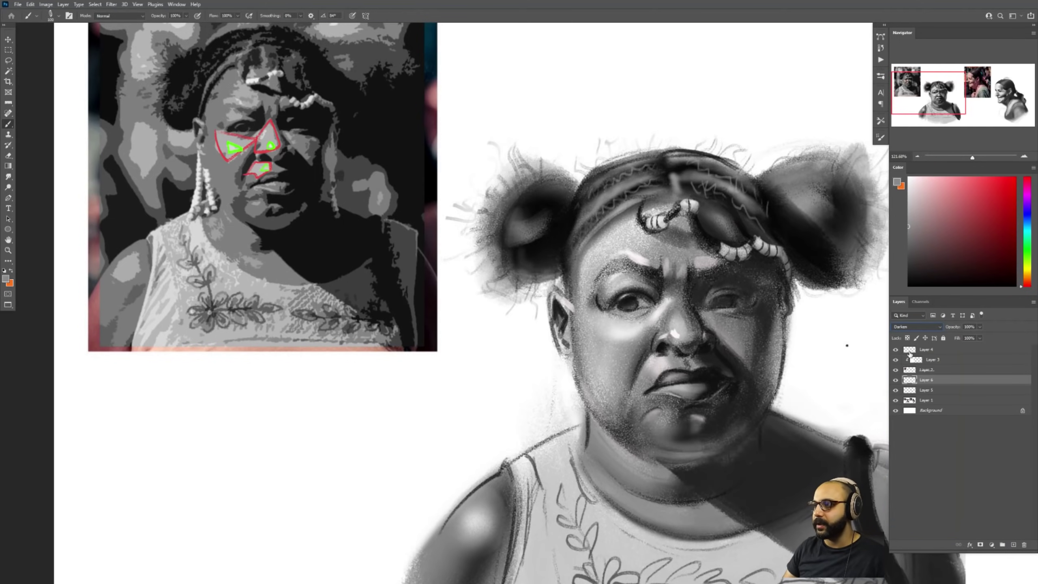
{"action": "left_click", "coordinate": [895, 370]}
{"action": "mouse_move", "coordinate": [611, 228]}
{"action": "left_mouse_down"}
{"action": "mouse_move", "coordinate": [628, 250]}
{"action": "mouse_move", "coordinate": [604, 265]}
{"action": "mouse_move", "coordinate": [625, 264]}
{"action": "mouse_move", "coordinate": [638, 230]}
{"action": "mouse_move", "coordinate": [631, 315]}
{"action": "mouse_move", "coordinate": [600, 320]}
{"action": "mouse_move", "coordinate": [581, 284]}
{"action": "mouse_move", "coordinate": [582, 372]}
{"action": "mouse_move", "coordinate": [639, 328]}
{"action": "mouse_move", "coordinate": [642, 341]}
{"action": "mouse_move", "coordinate": [659, 330]}
{"action": "mouse_move", "coordinate": [608, 336]}
{"action": "mouse_move", "coordinate": [599, 387]}
{"action": "mouse_move", "coordinate": [639, 422]}
{"action": "mouse_move", "coordinate": [576, 353]}
{"action": "mouse_move", "coordinate": [606, 401]}
{"action": "mouse_move", "coordinate": [603, 429]}
{"action": "mouse_move", "coordinate": [633, 453]}
{"action": "left_mouse_up"}
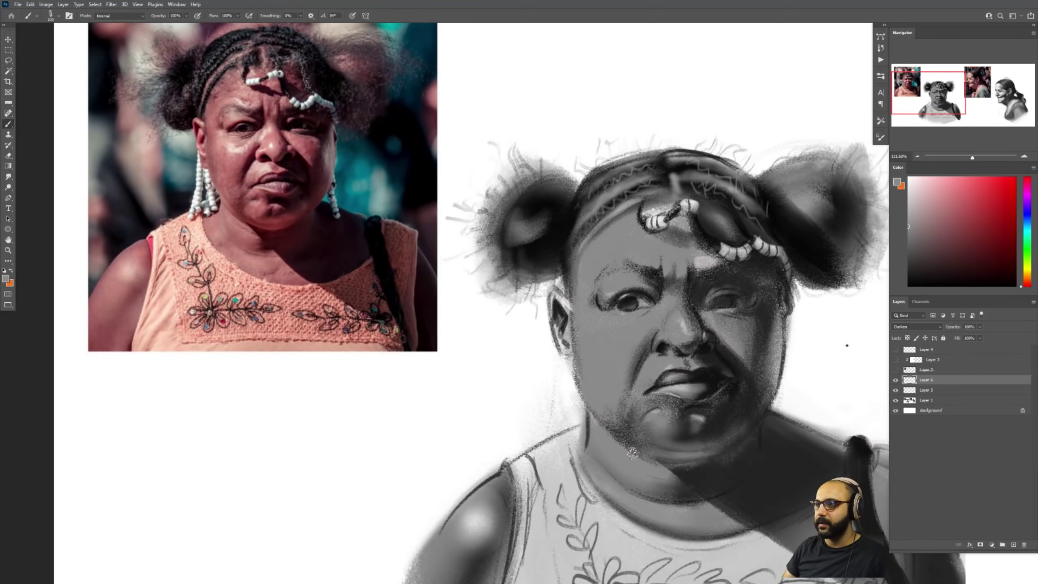
{"action": "mouse_move", "coordinate": [689, 263]}
{"action": "left_mouse_down"}
{"action": "mouse_move", "coordinate": [701, 247]}
{"action": "mouse_move", "coordinate": [652, 266]}
{"action": "mouse_move", "coordinate": [664, 309]}
{"action": "mouse_move", "coordinate": [686, 323]}
{"action": "mouse_move", "coordinate": [662, 329]}
{"action": "left_mouse_up"}
Paint flat light-gray highlight shapes on the cheek below the eye and on the forehead above the eyebrow, checking the Layer 4 annotations.
{"action": "key", "text": "z"}
{"action": "key", "text": "b"}
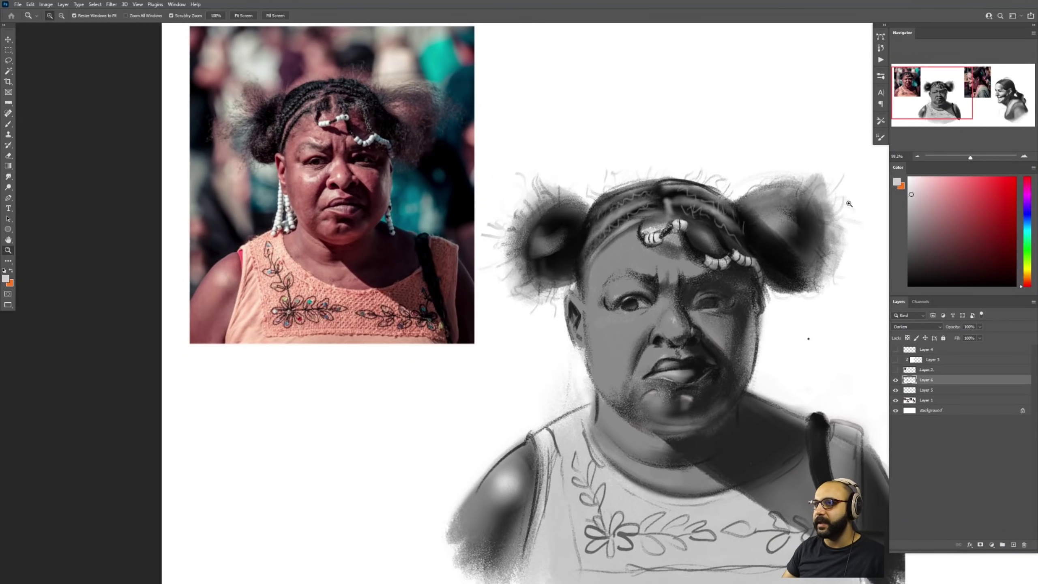
{"action": "left_click", "coordinate": [896, 350]}
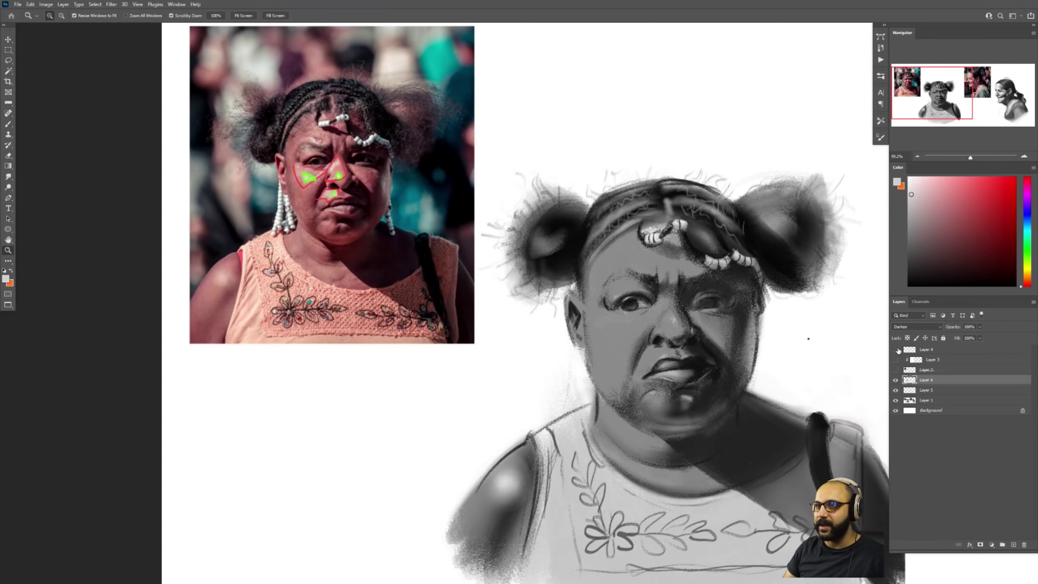
{"action": "left_click", "coordinate": [897, 351]}
{"action": "key", "text": "b"}
{"action": "mouse_move", "coordinate": [617, 334]}
{"action": "left_mouse_down"}
{"action": "mouse_move", "coordinate": [605, 324]}
{"action": "mouse_move", "coordinate": [641, 326]}
{"action": "mouse_move", "coordinate": [624, 326]}
{"action": "mouse_move", "coordinate": [623, 349]}
{"action": "mouse_move", "coordinate": [613, 336]}
{"action": "mouse_move", "coordinate": [650, 329]}
{"action": "mouse_move", "coordinate": [665, 313]}
{"action": "mouse_move", "coordinate": [672, 323]}
{"action": "mouse_move", "coordinate": [660, 331]}
{"action": "mouse_move", "coordinate": [655, 322]}
{"action": "left_mouse_up"}
{"action": "key", "text": "ctrl+z"}
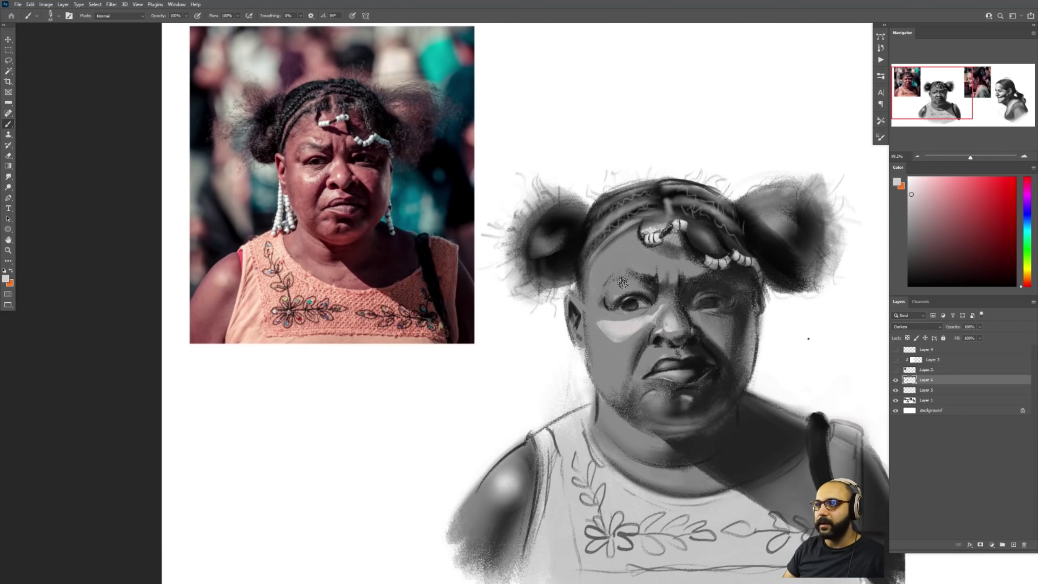
{"action": "mouse_move", "coordinate": [622, 282]}
{"action": "left_mouse_down"}
{"action": "mouse_move", "coordinate": [626, 264]}
{"action": "mouse_move", "coordinate": [639, 264]}
{"action": "left_mouse_up"}
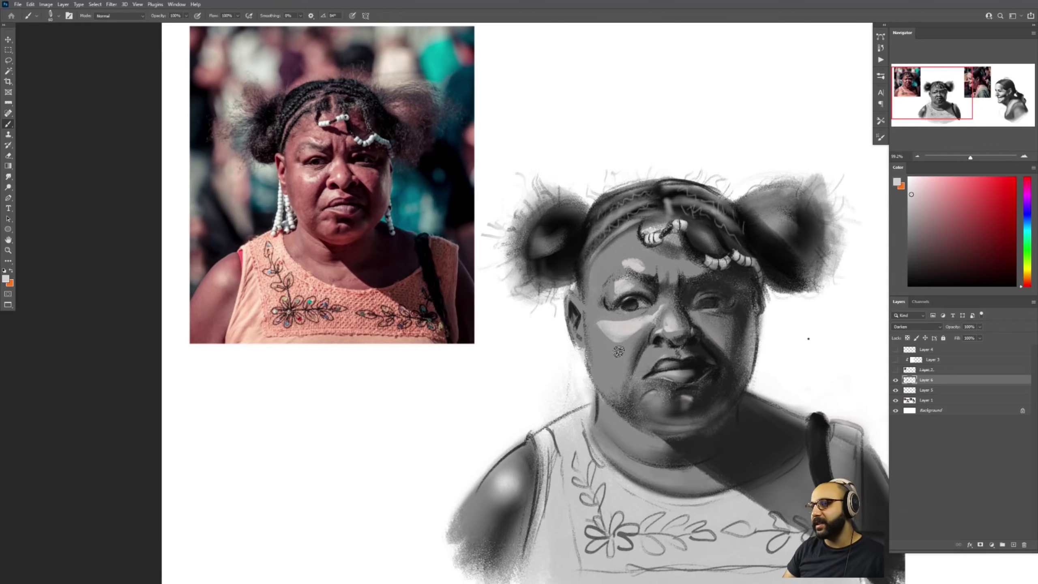
{"action": "mouse_move", "coordinate": [618, 351]}
{"action": "left_mouse_down"}
{"action": "mouse_move", "coordinate": [626, 324]}
{"action": "mouse_move", "coordinate": [640, 347]}
{"action": "mouse_move", "coordinate": [613, 322]}
{"action": "mouse_move", "coordinate": [617, 336]}
{"action": "left_mouse_up"}
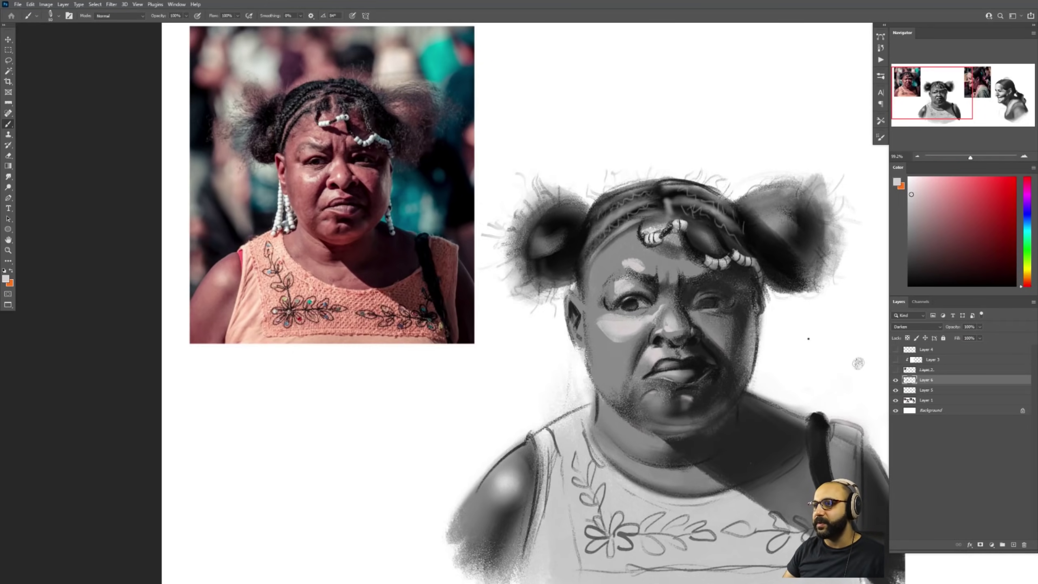
Compare the flat shading with the original drawing at a reduced view by hiding and reshowing Layer 6.
{"action": "key", "text": "z"}
{"action": "mouse_move", "coordinate": [818, 327]}
{"action": "left_mouse_down"}
{"action": "mouse_move", "coordinate": [739, 325]}
{"action": "mouse_move", "coordinate": [770, 305]}
{"action": "left_mouse_up"}
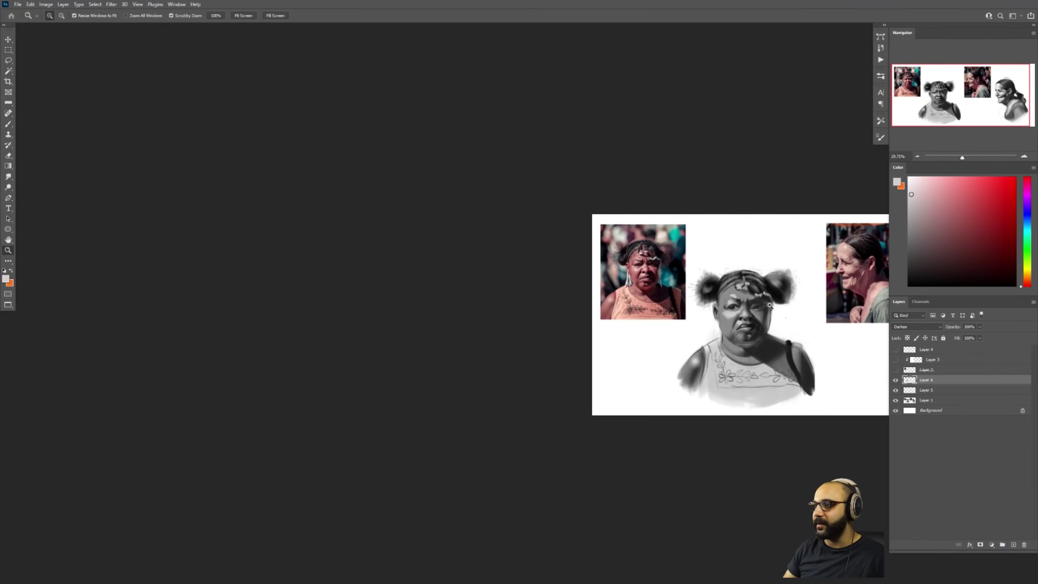
{"action": "left_click", "coordinate": [895, 380]}
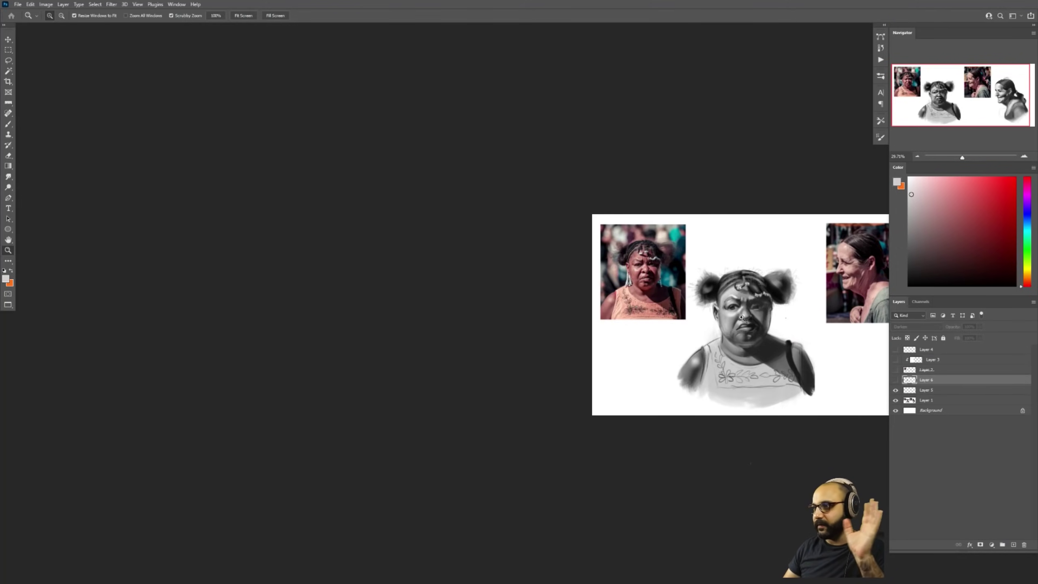
{"action": "left_click_drag", "start_coordinate": [742, 318], "coordinate": [789, 321]}
{"action": "left_click", "coordinate": [895, 381]}
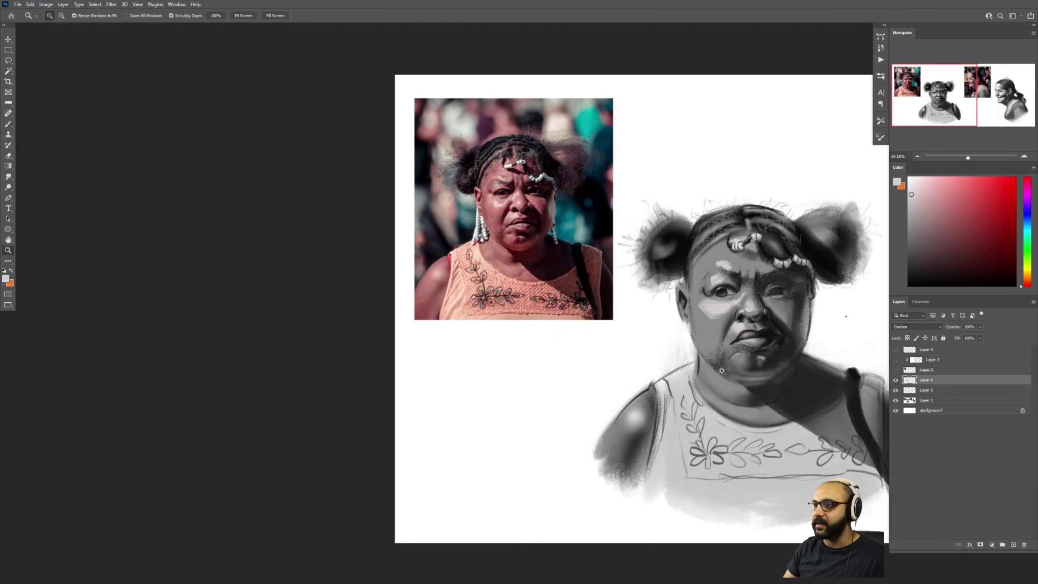
Add an empty layer above Layer 6 and ready a larger brush with pure white over the portrait's face.
{"action": "key", "text": "b"}
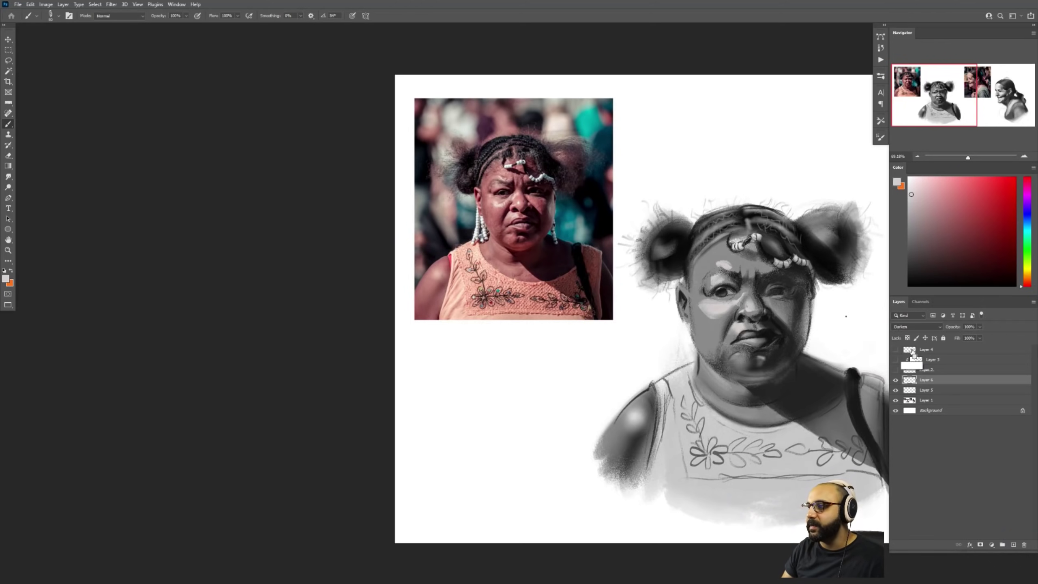
{"action": "key", "text": "ctrl+alt+shift+n"}
{"action": "left_click_drag", "start_coordinate": [931, 190], "coordinate": [905, 175]}
{"action": "key", "text": "z"}
{"action": "mouse_move", "coordinate": [724, 291]}
{"action": "left_mouse_down"}
{"action": "mouse_move", "coordinate": [748, 292]}
{"action": "mouse_move", "coordinate": [769, 324]}
{"action": "left_mouse_up"}
{"action": "key", "text": "b"}
{"action": "key", "text": "bracketright"}
{"action": "key", "text": "bracketright"}
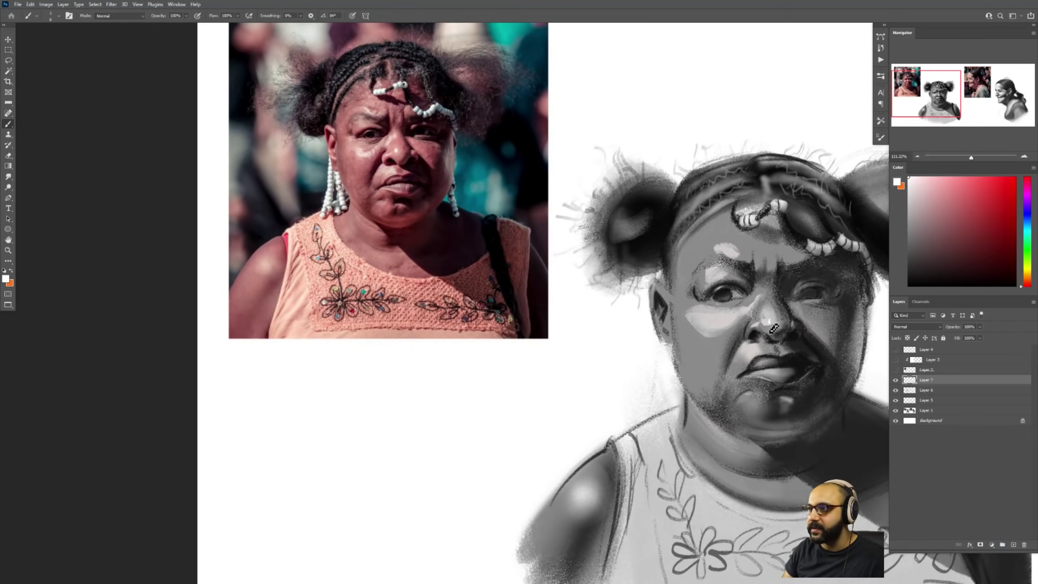
Paint small white highlights on the drawing's forehead, cheek, nose and upper lip, checking the Layer 4 annotations on the photo.
{"action": "key", "text": "z"}
{"action": "left_click_drag", "start_coordinate": [373, 144], "coordinate": [387, 155]}
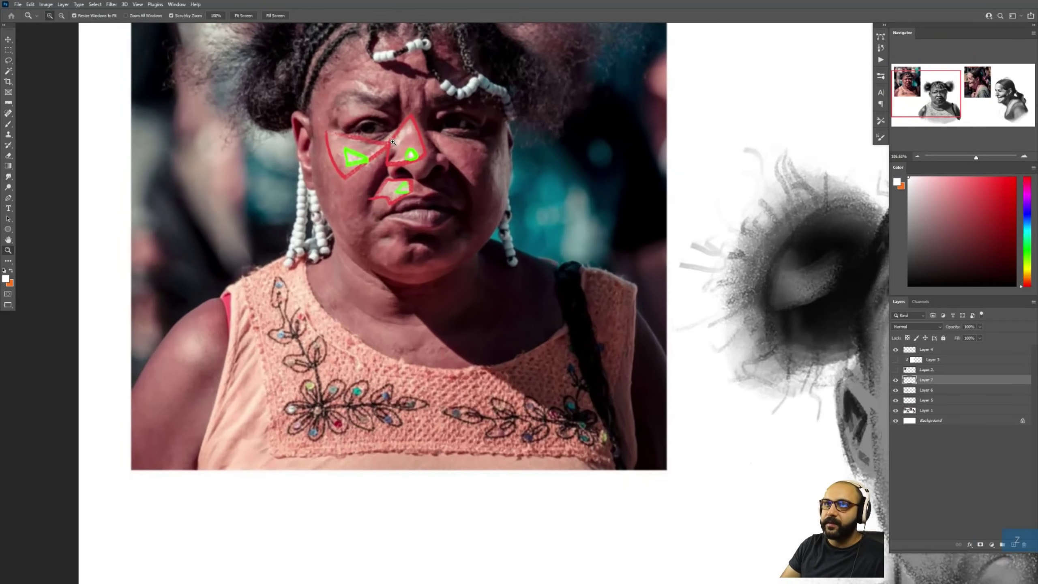
{"action": "left_click", "coordinate": [894, 351]}
{"action": "left_click_drag", "start_coordinate": [833, 338], "coordinate": [798, 338]}
{"action": "left_click_drag", "start_coordinate": [797, 339], "coordinate": [548, 307]}
{"action": "key", "text": "b"}
{"action": "key", "text": "z"}
{"action": "mouse_move", "coordinate": [768, 368]}
{"action": "left_mouse_down"}
{"action": "mouse_move", "coordinate": [741, 363]}
{"action": "mouse_move", "coordinate": [746, 385]}
{"action": "mouse_move", "coordinate": [685, 415]}
{"action": "left_mouse_up"}
{"action": "key", "text": "b"}
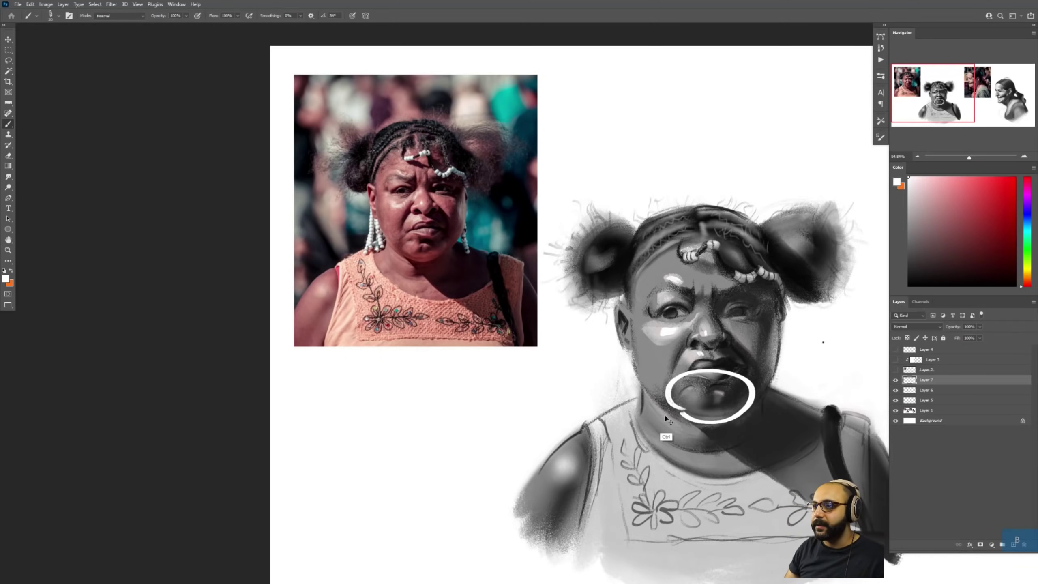
Undo the white circle around the drawn chin and outline the photo's chin as an oval on a new layer.
{"action": "key", "text": "ctrl+z"}
{"action": "key", "text": "z"}
{"action": "left_click_drag", "start_coordinate": [404, 235], "coordinate": [425, 306]}
{"action": "key", "text": "b"}
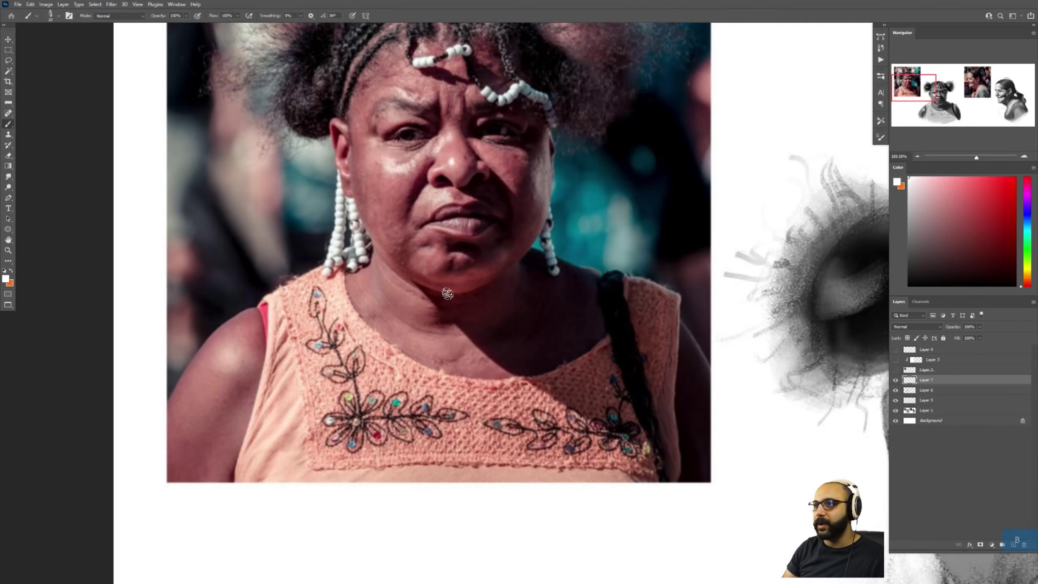
{"action": "key", "text": "ctrl+shift+alt+n"}
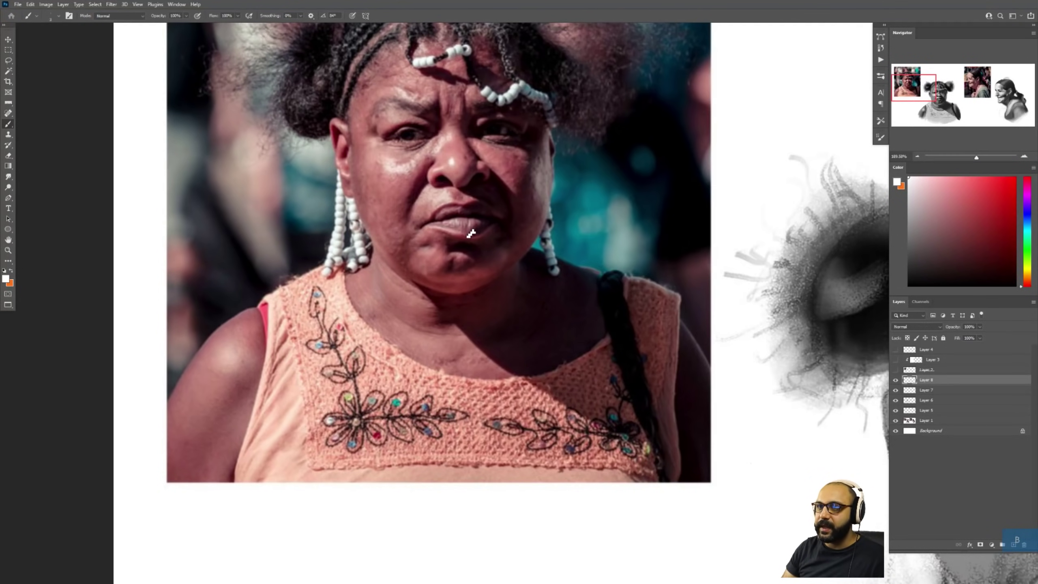
{"action": "key", "text": "z"}
{"action": "mouse_move", "coordinate": [425, 244]}
{"action": "left_mouse_down"}
{"action": "mouse_move", "coordinate": [448, 242]}
{"action": "mouse_move", "coordinate": [437, 276]}
{"action": "mouse_move", "coordinate": [416, 266]}
{"action": "mouse_move", "coordinate": [417, 295]}
{"action": "left_mouse_up"}
{"action": "key", "text": "b"}
{"action": "mouse_move", "coordinate": [480, 255]}
{"action": "left_mouse_down"}
{"action": "mouse_move", "coordinate": [480, 302]}
{"action": "mouse_move", "coordinate": [467, 318]}
{"action": "mouse_move", "coordinate": [454, 297]}
{"action": "mouse_move", "coordinate": [482, 269]}
{"action": "mouse_move", "coordinate": [517, 273]}
{"action": "left_mouse_up"}
{"action": "key", "text": "x"}
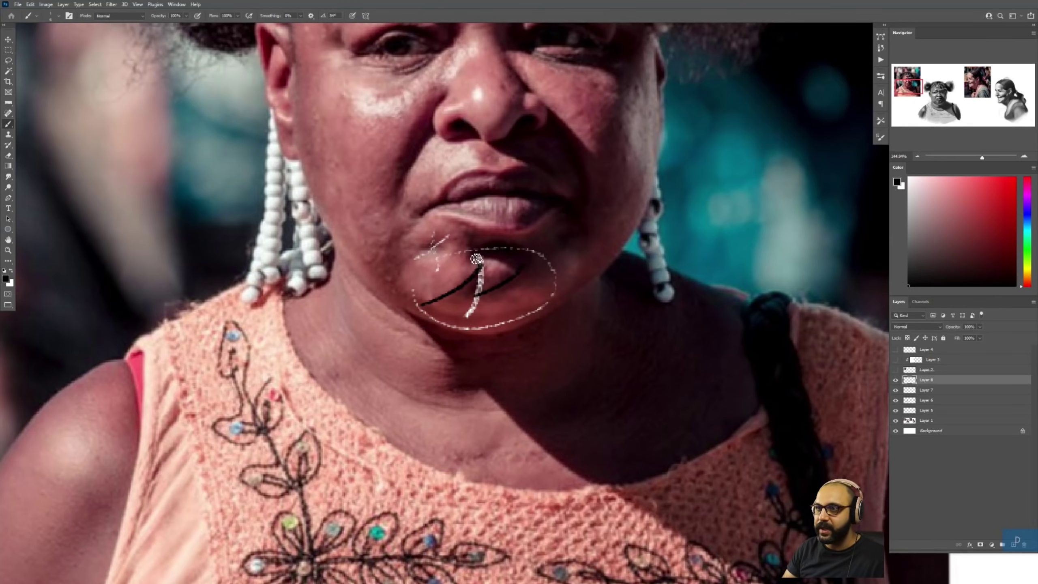
Mark the planes of the photo's chin with further strokes and delete the sketch layer.
{"action": "left_click_drag", "start_coordinate": [453, 254], "coordinate": [547, 283]}
{"action": "mouse_move", "coordinate": [445, 221]}
{"action": "left_mouse_down"}
{"action": "mouse_move", "coordinate": [551, 232]}
{"action": "mouse_move", "coordinate": [515, 247]}
{"action": "mouse_move", "coordinate": [492, 298]}
{"action": "left_mouse_up"}
{"action": "key", "text": "z"}
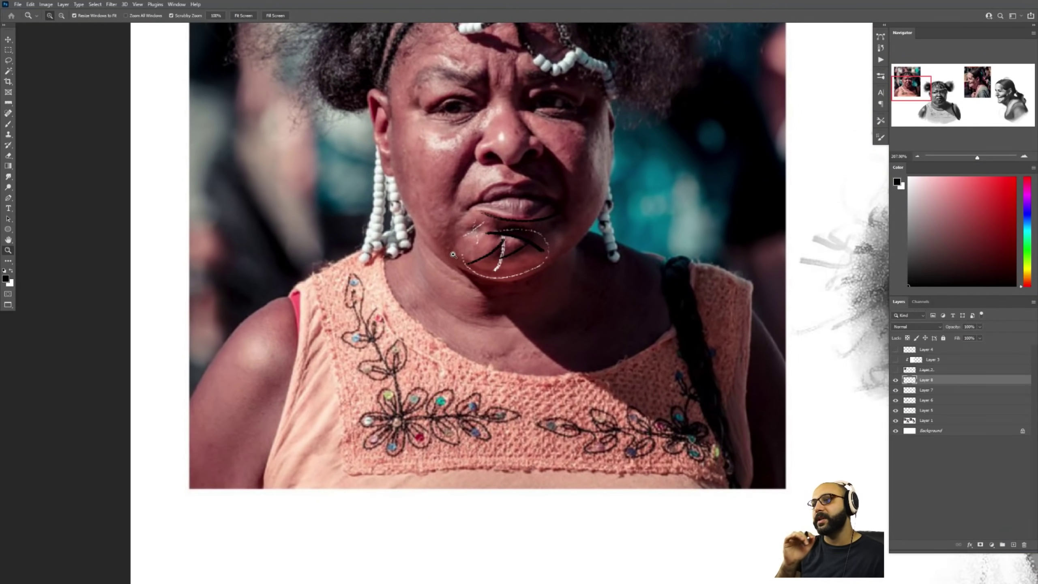
{"action": "key", "text": "Delete"}
Paint the portrait's chin as a flat mid-gray shape on a new layer with a gray sampled from the chin.
{"action": "key", "text": "z"}
{"action": "left_click_drag", "start_coordinate": [715, 332], "coordinate": [671, 338]}
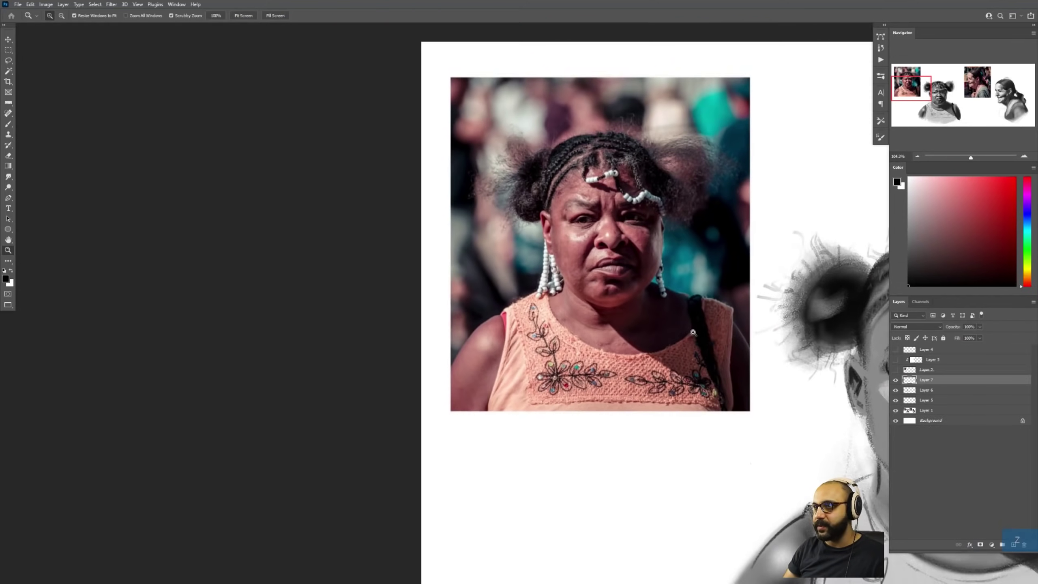
{"action": "mouse_move", "coordinate": [851, 411]}
{"action": "left_mouse_down"}
{"action": "mouse_move", "coordinate": [675, 329]}
{"action": "mouse_move", "coordinate": [704, 394]}
{"action": "left_mouse_up"}
{"action": "left_click", "coordinate": [698, 337]}
{"action": "key", "text": "b"}
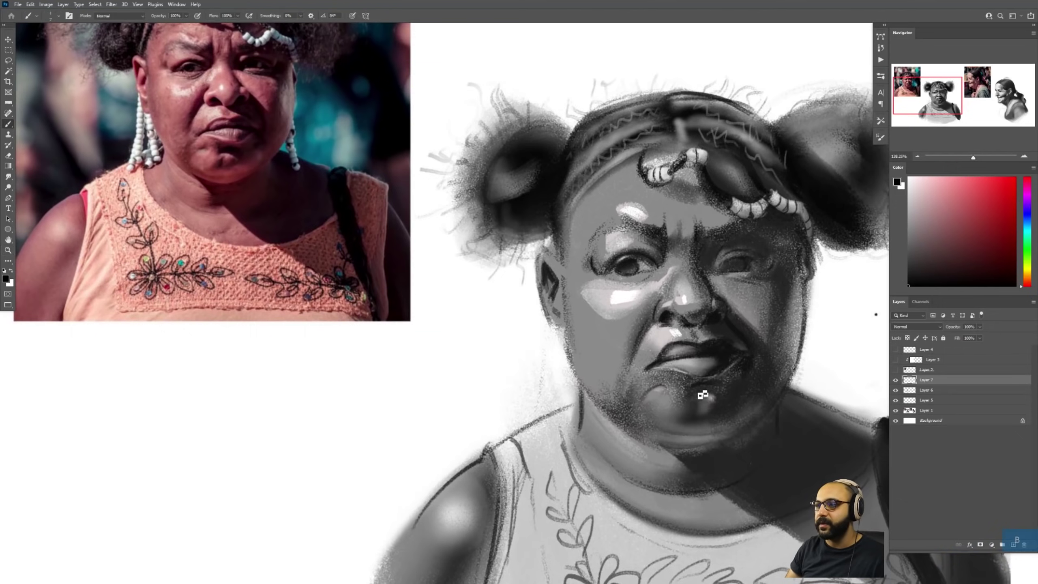
{"action": "left_click", "coordinate": [680, 411], "text": "alt"}
{"action": "key", "text": "]"}
{"action": "key", "text": "]"}
{"action": "key", "text": "]"}
{"action": "key", "text": "]"}
{"action": "key", "text": "]"}
{"action": "key", "text": "]"}
{"action": "key", "text": "]"}
{"action": "key", "text": "ctrl+alt+1"}
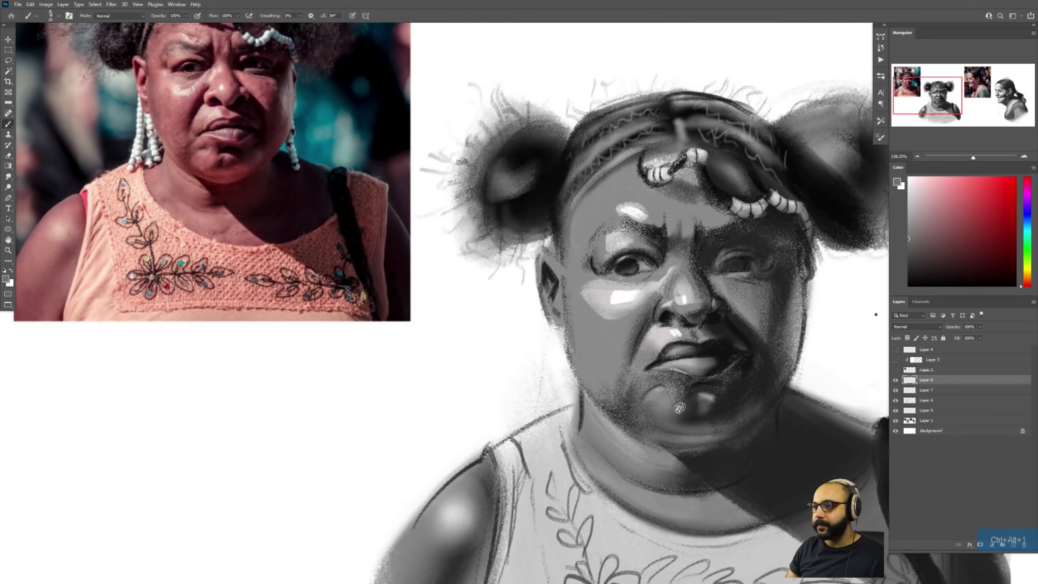
{"action": "mouse_move", "coordinate": [684, 395]}
{"action": "left_mouse_down"}
{"action": "mouse_move", "coordinate": [713, 391]}
{"action": "mouse_move", "coordinate": [715, 411]}
{"action": "mouse_move", "coordinate": [677, 403]}
{"action": "mouse_move", "coordinate": [697, 405]}
{"action": "left_mouse_up"}
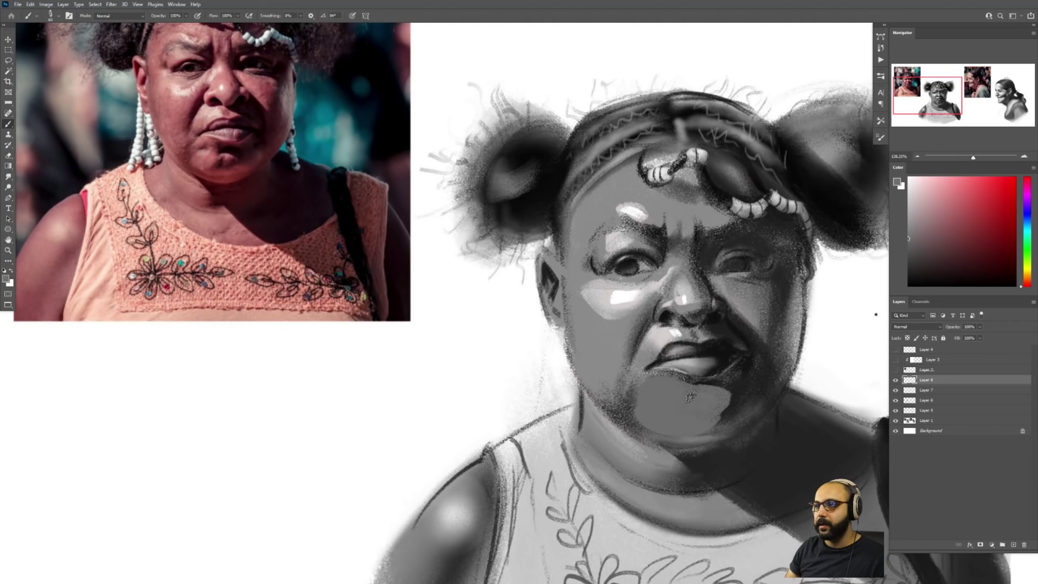
Paint dark shadow shapes on the chin below the lower lip and toward its center with sampled dark grays.
{"action": "left_click", "coordinate": [667, 368], "text": "alt"}
{"action": "key", "text": "bracketleft"}
{"action": "left_click_drag", "start_coordinate": [666, 392], "coordinate": [660, 395]}
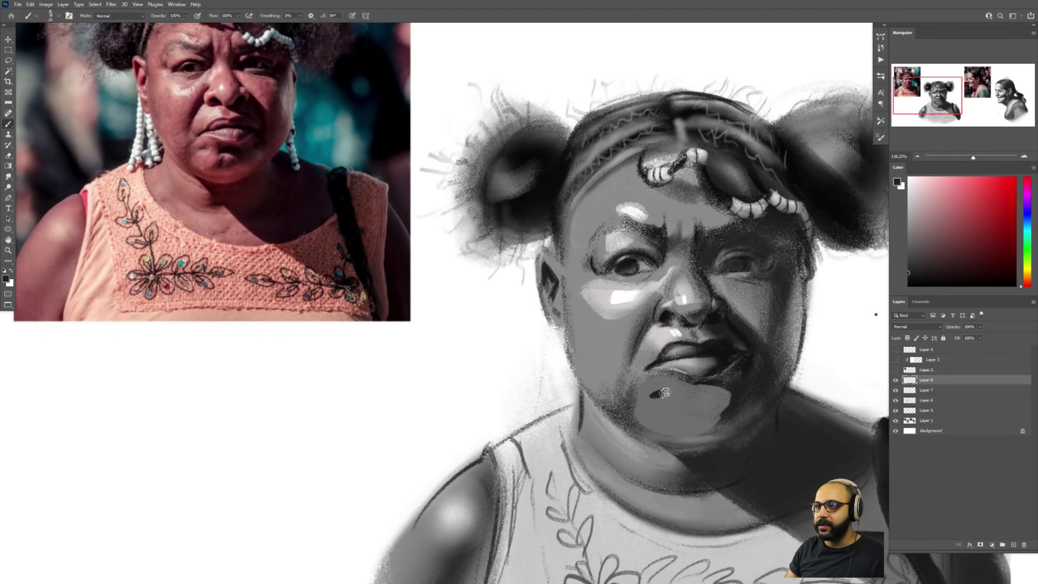
{"action": "left_click", "coordinate": [629, 422], "text": "alt"}
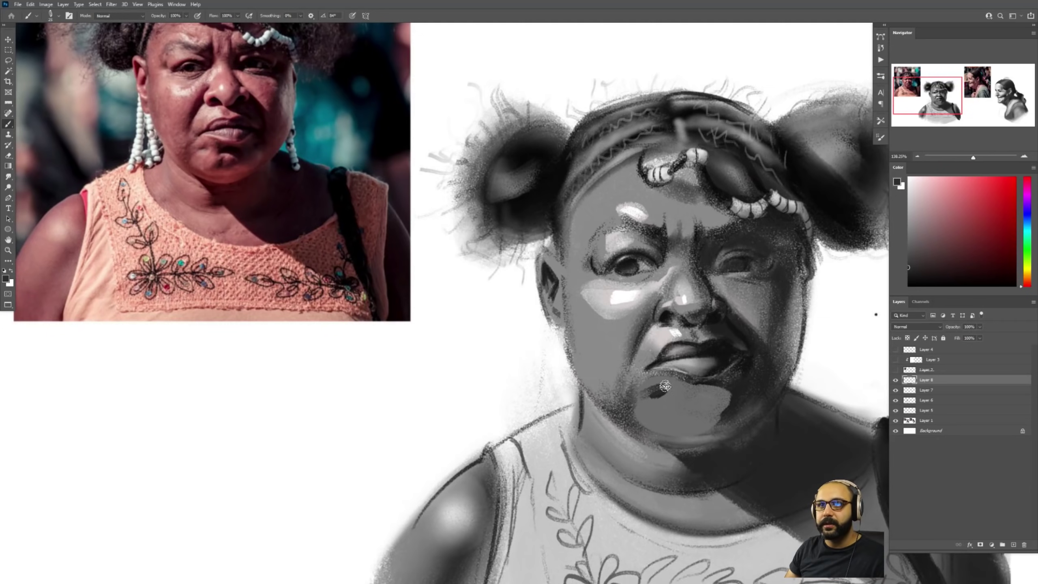
{"action": "mouse_move", "coordinate": [667, 389]}
{"action": "left_mouse_down"}
{"action": "mouse_move", "coordinate": [655, 394]}
{"action": "mouse_move", "coordinate": [715, 393]}
{"action": "mouse_move", "coordinate": [728, 408]}
{"action": "mouse_move", "coordinate": [657, 428]}
{"action": "left_mouse_up"}
{"action": "left_click", "coordinate": [714, 386], "text": "alt"}
{"action": "key", "text": "bracketright"}
{"action": "key", "text": "bracketright"}
{"action": "key", "text": "bracketright"}
{"action": "mouse_move", "coordinate": [718, 412]}
{"action": "left_mouse_down"}
{"action": "mouse_move", "coordinate": [693, 428]}
{"action": "mouse_move", "coordinate": [684, 415]}
{"action": "mouse_move", "coordinate": [670, 424]}
{"action": "mouse_move", "coordinate": [720, 413]}
{"action": "mouse_move", "coordinate": [684, 433]}
{"action": "mouse_move", "coordinate": [680, 406]}
{"action": "mouse_move", "coordinate": [664, 431]}
{"action": "left_mouse_up"}
Paint the shadow along the chin's lower edge with a larger brush and a dark gray sampled beside it.
{"action": "key", "text": "bracketleft"}
{"action": "key", "text": "bracketleft"}
{"action": "key", "text": "bracketleft"}
{"action": "key", "text": "bracketright"}
{"action": "key", "text": "bracketright"}
{"action": "key", "text": "bracketright"}
{"action": "key", "text": "bracketright"}
{"action": "key", "text": "bracketright"}
{"action": "key", "text": "bracketright"}
{"action": "key", "text": "bracketright"}
{"action": "left_click", "coordinate": [732, 438], "text": "alt"}
{"action": "left_click_drag", "start_coordinate": [658, 435], "coordinate": [695, 434]}
{"action": "left_click", "coordinate": [718, 424], "text": "alt"}
Compare the flat chin shapes with the original shading at a reduced view by hiding and reshowing Layer 8.
{"action": "key", "text": "z"}
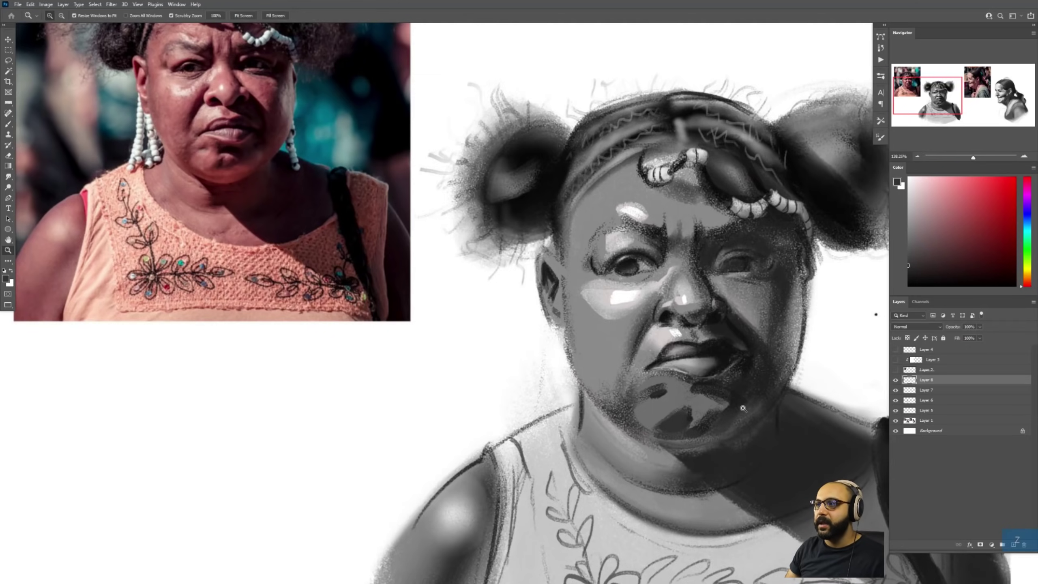
{"action": "left_click", "coordinate": [727, 428], "text": "alt"}
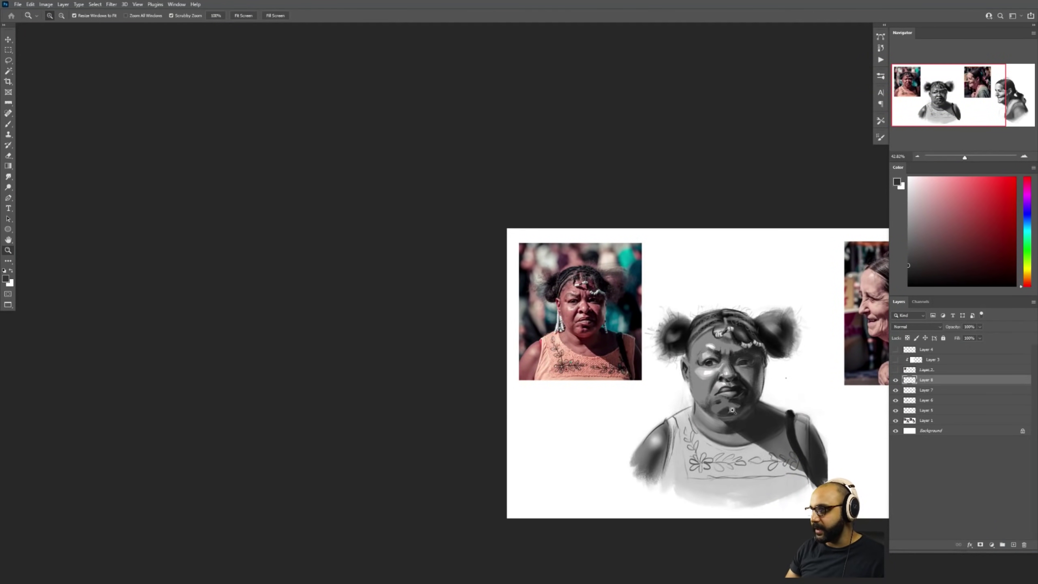
{"action": "left_click_drag", "start_coordinate": [731, 410], "coordinate": [845, 389]}
{"action": "left_click", "coordinate": [895, 380]}
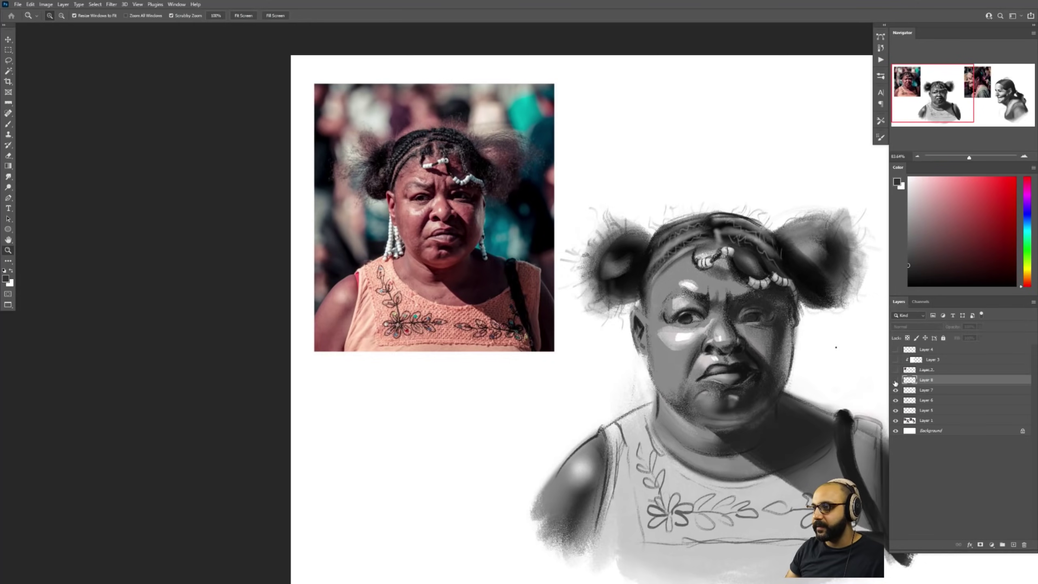
{"action": "left_click", "coordinate": [895, 380]}
Switch to a much smaller Soft Round brush and blend the chin's shadow edges with a gray sampled there.
{"action": "left_click_drag", "start_coordinate": [743, 403], "coordinate": [727, 404]}
{"action": "key", "text": "b"}
{"action": "right_click", "coordinate": [747, 387]}
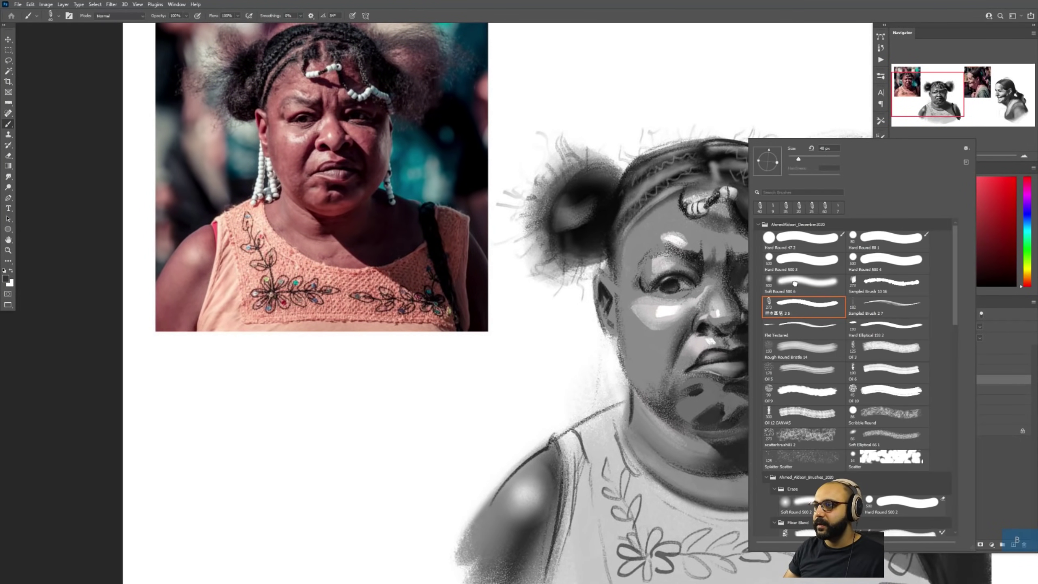
{"action": "left_click", "coordinate": [798, 284]}
{"action": "left_click", "coordinate": [709, 420], "text": "alt"}
{"action": "key", "text": "bracketleft"}
{"action": "key", "text": "bracketleft"}
{"action": "key", "text": "bracketleft"}
{"action": "key", "text": "bracketleft"}
{"action": "key", "text": "bracketleft"}
{"action": "key", "text": "bracketleft"}
{"action": "key", "text": "bracketleft"}
{"action": "key", "text": "bracketleft"}
{"action": "key", "text": "bracketleft"}
{"action": "key", "text": "bracketleft"}
{"action": "key", "text": "bracketleft"}
{"action": "key", "text": "bracketleft"}
{"action": "key", "text": "bracketleft"}
{"action": "key", "text": "bracketleft"}
{"action": "key", "text": "bracketleft"}
{"action": "key", "text": "bracketleft"}
{"action": "left_click_drag", "start_coordinate": [714, 404], "coordinate": [703, 415]}
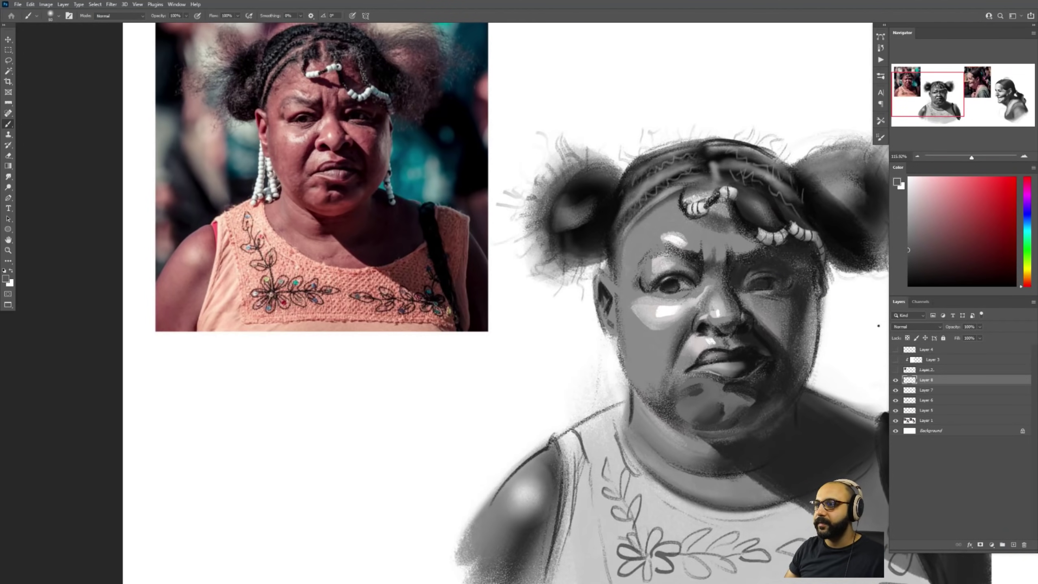
Soften the chin with light-gray highlights and blend darker sampled grays below the lower lip and along the chin's shadow.
{"action": "left_click", "coordinate": [694, 372], "text": "alt"}
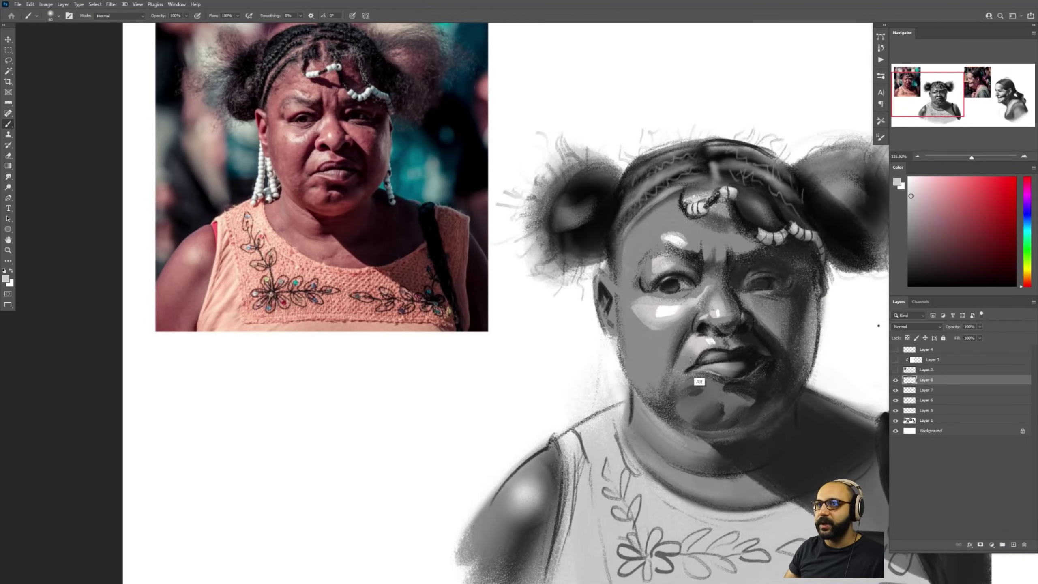
{"action": "left_click", "coordinate": [695, 405], "text": "alt"}
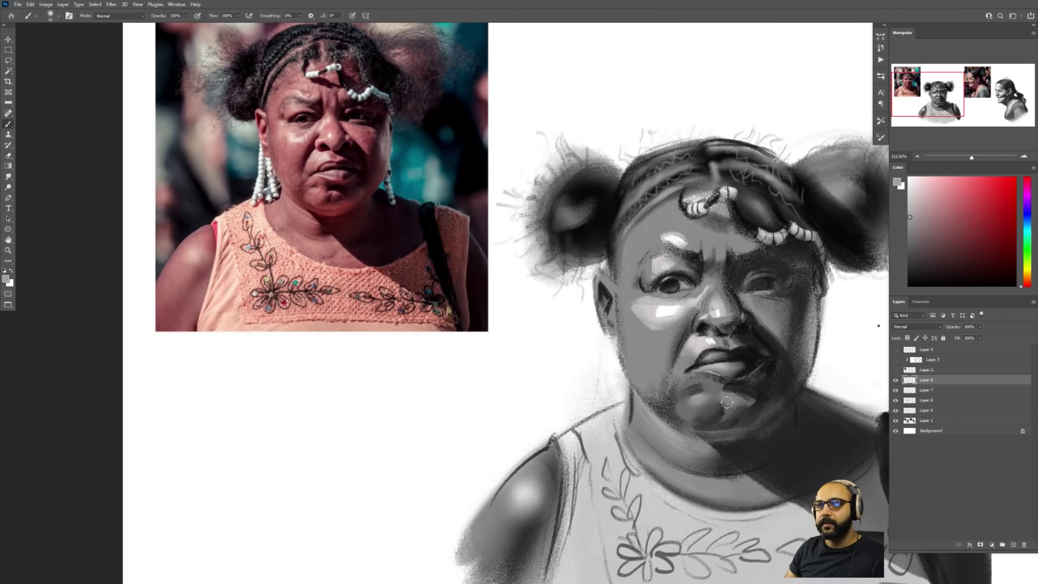
{"action": "left_click", "coordinate": [732, 384], "text": "alt"}
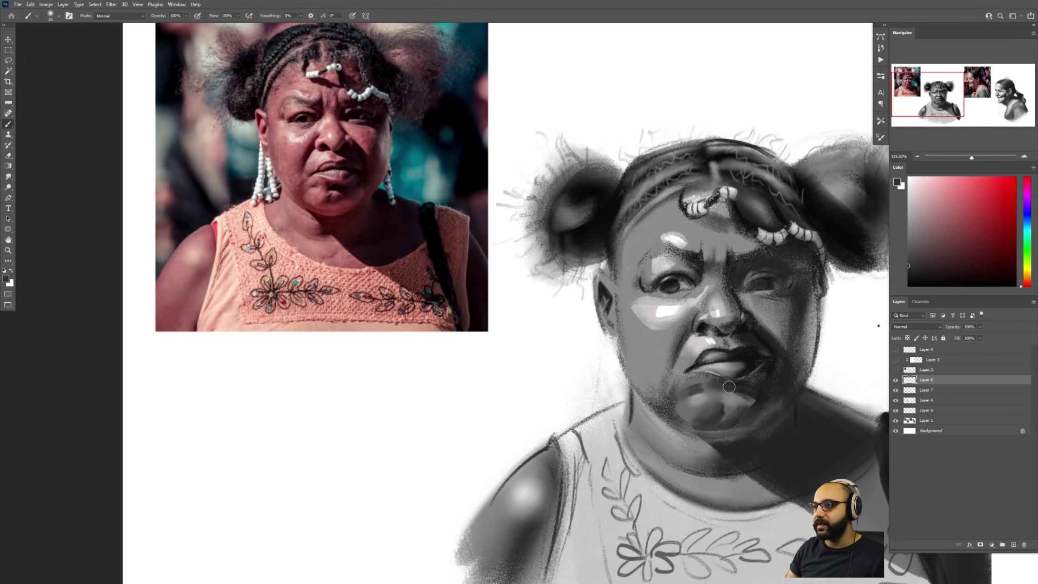
{"action": "left_click_drag", "start_coordinate": [716, 382], "coordinate": [681, 395]}
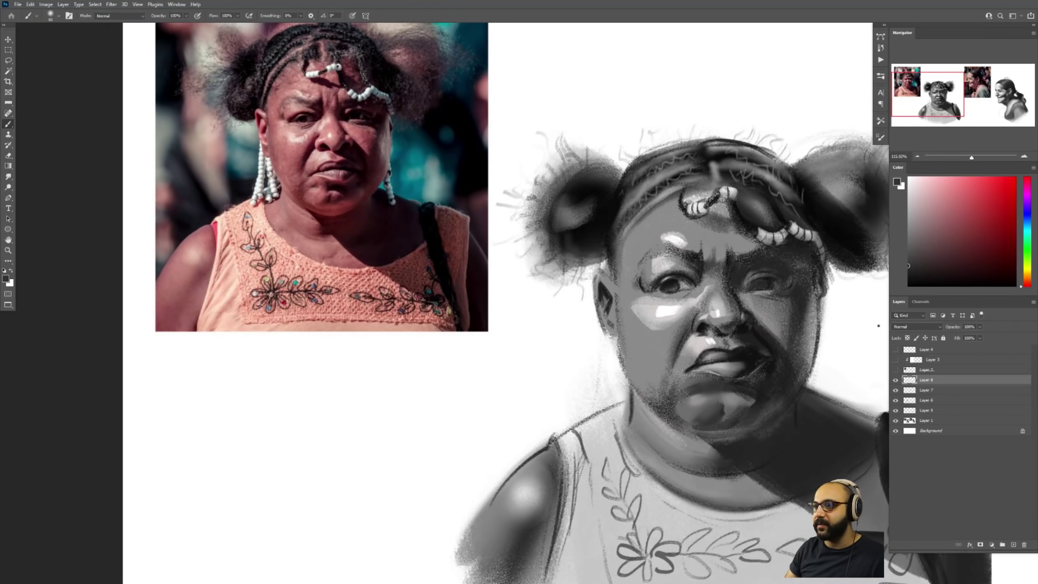
{"action": "left_click", "coordinate": [767, 383], "text": "alt"}
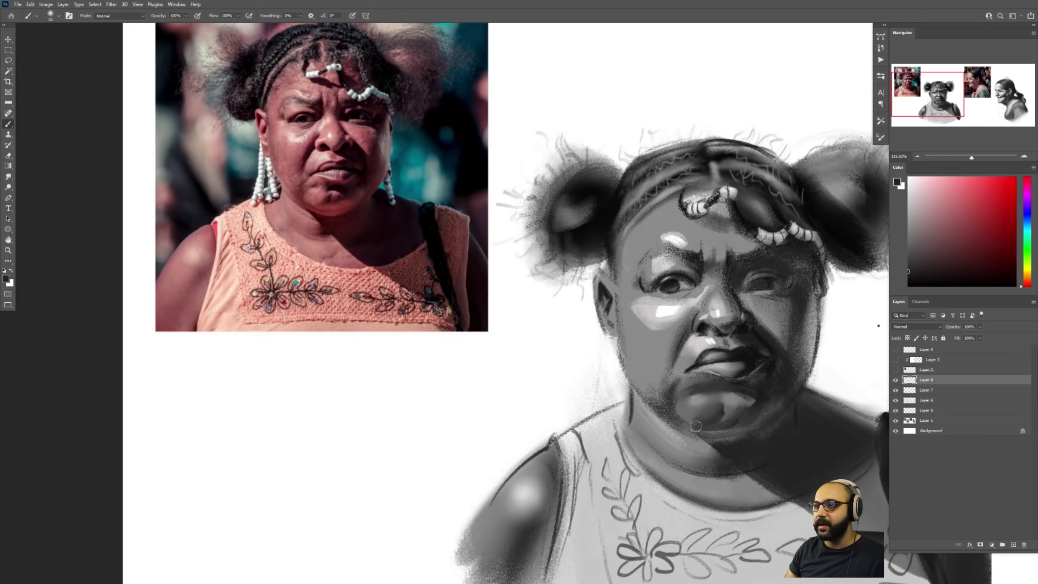
{"action": "left_click", "coordinate": [733, 423], "text": "alt"}
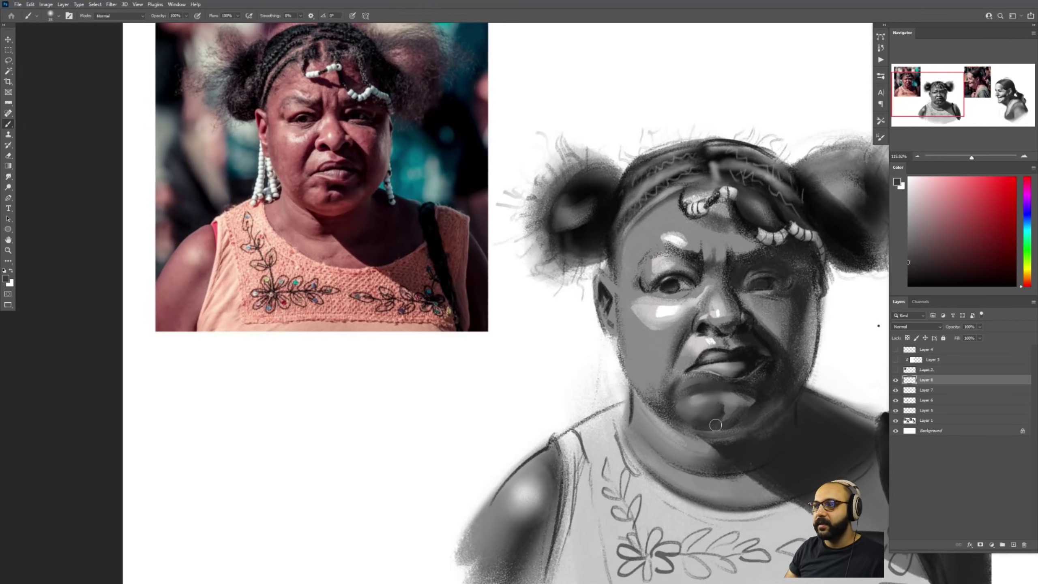
Compare the blended chin with the original shading at a reduced view by hiding and reshowing Layer 8.
{"action": "key", "text": "z"}
{"action": "left_click_drag", "start_coordinate": [778, 403], "coordinate": [777, 407]}
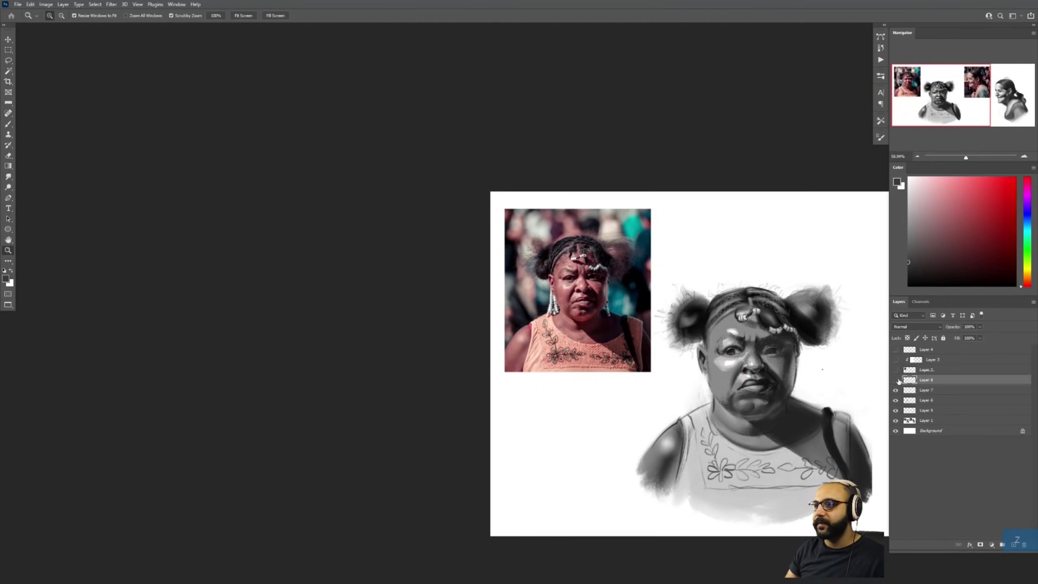
{"action": "mouse_move", "coordinate": [898, 381]}
{"action": "left_mouse_down"}
{"action": "mouse_move", "coordinate": [894, 399]}
{"action": "mouse_move", "coordinate": [651, 397]}
{"action": "left_mouse_up"}
{"action": "left_click_drag", "start_coordinate": [714, 395], "coordinate": [592, 395]}
{"action": "left_click_drag", "start_coordinate": [574, 358], "coordinate": [882, 373]}
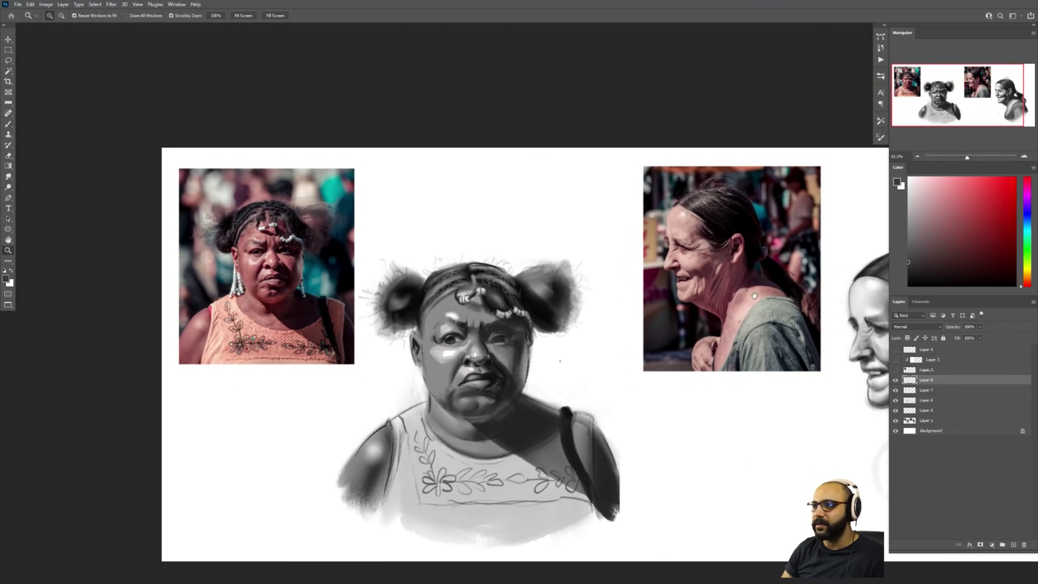
Bring the profile portrait and its reference photo into view and preview them in grayscale.
{"action": "left_click_drag", "start_coordinate": [813, 308], "coordinate": [642, 309]}
{"action": "mouse_move", "coordinate": [763, 310]}
{"action": "left_mouse_down"}
{"action": "mouse_move", "coordinate": [719, 310]}
{"action": "mouse_move", "coordinate": [634, 270]}
{"action": "left_mouse_up"}
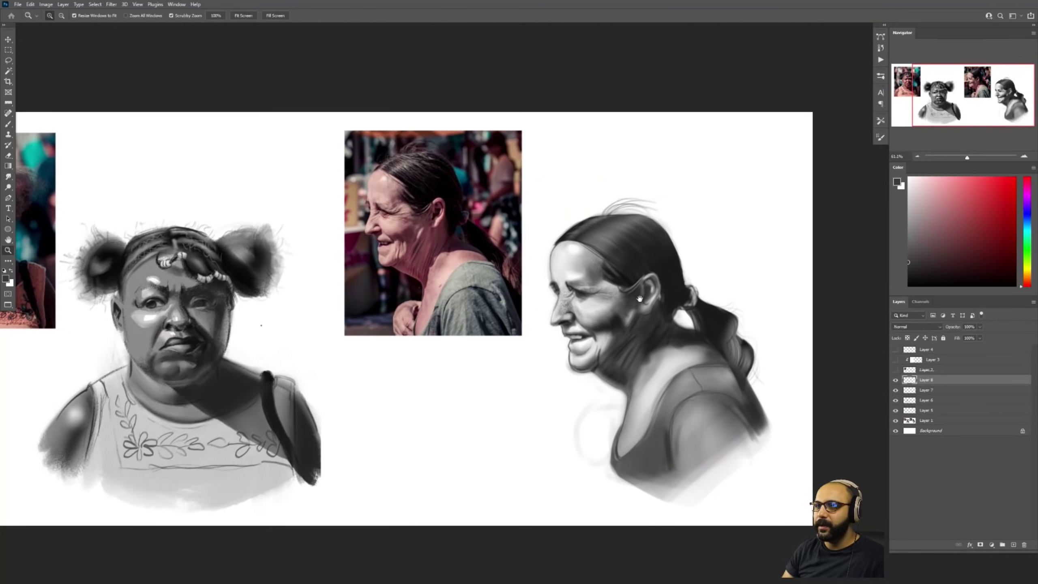
{"action": "scroll", "coordinate": [564, 266], "scroll_direction": "up", "scroll_amount": 5}
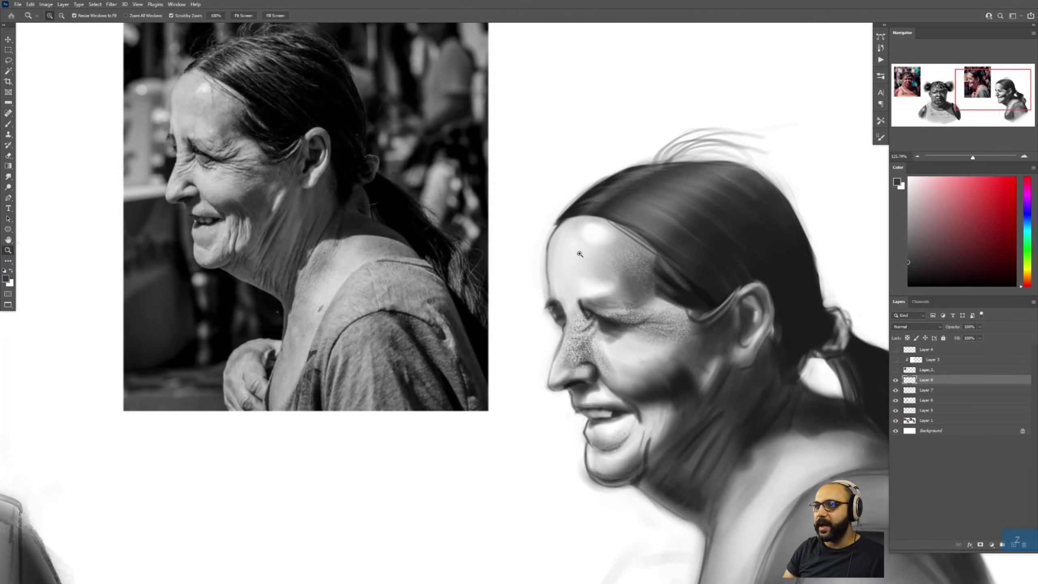
Draw arrow strokes pointing at the forehead of the profile portrait and clear them.
{"action": "key", "text": "b"}
{"action": "mouse_move", "coordinate": [514, 294]}
{"action": "left_mouse_down"}
{"action": "mouse_move", "coordinate": [571, 273]}
{"action": "mouse_move", "coordinate": [576, 281]}
{"action": "mouse_move", "coordinate": [572, 245]}
{"action": "left_mouse_up"}
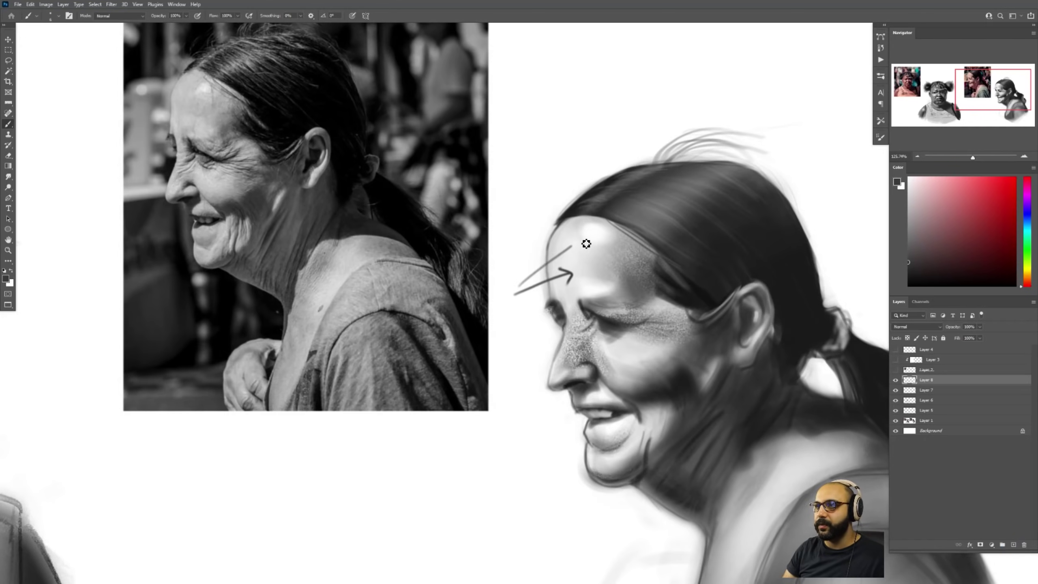
{"action": "mouse_move", "coordinate": [522, 288]}
{"action": "left_mouse_down"}
{"action": "mouse_move", "coordinate": [525, 253]}
{"action": "mouse_move", "coordinate": [547, 281]}
{"action": "left_mouse_up"}
{"action": "key", "text": "e"}
Add an empty layer above Layer 8 and sample the forehead tones of the profile drawing and its photo.
{"action": "key", "text": "ctrl+alt+1"}
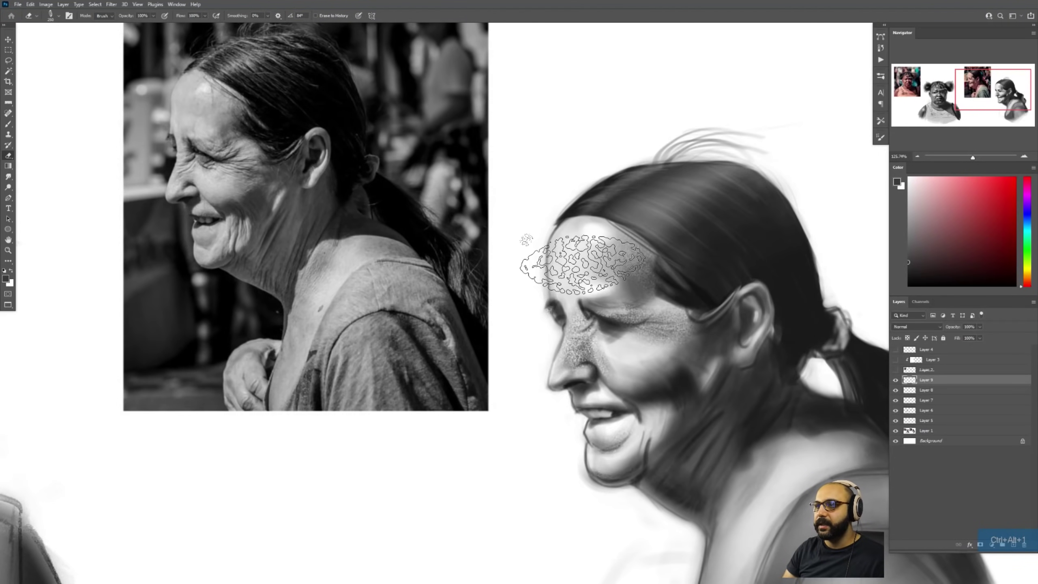
{"action": "key", "text": "z"}
{"action": "left_click_drag", "start_coordinate": [595, 248], "coordinate": [574, 249]}
{"action": "mouse_move", "coordinate": [262, 119]}
{"action": "left_mouse_down"}
{"action": "mouse_move", "coordinate": [298, 118]}
{"action": "mouse_move", "coordinate": [289, 119]}
{"action": "left_mouse_up"}
{"action": "key", "text": "b"}
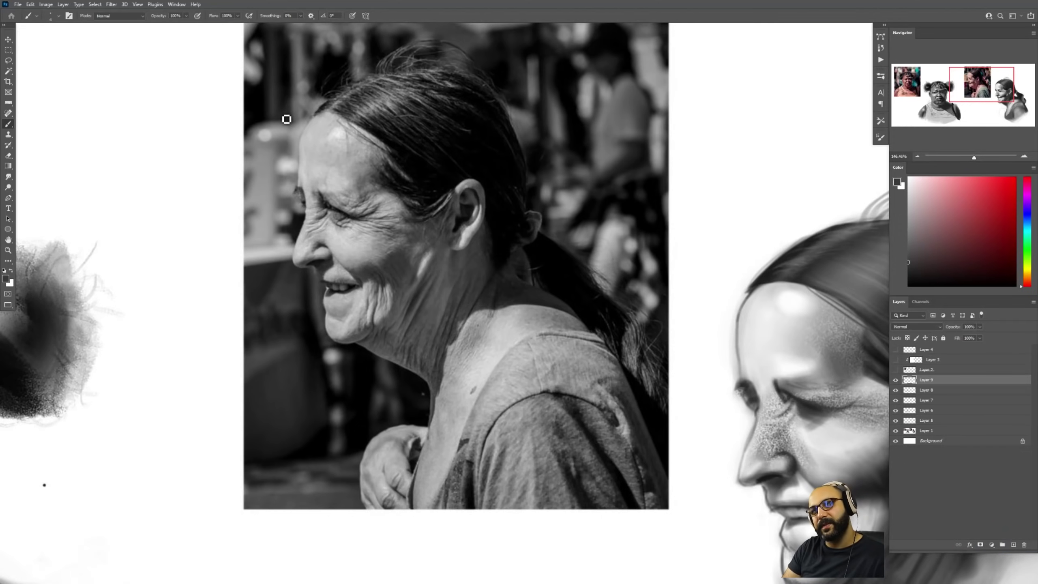
{"action": "left_click", "coordinate": [754, 347], "text": "alt"}
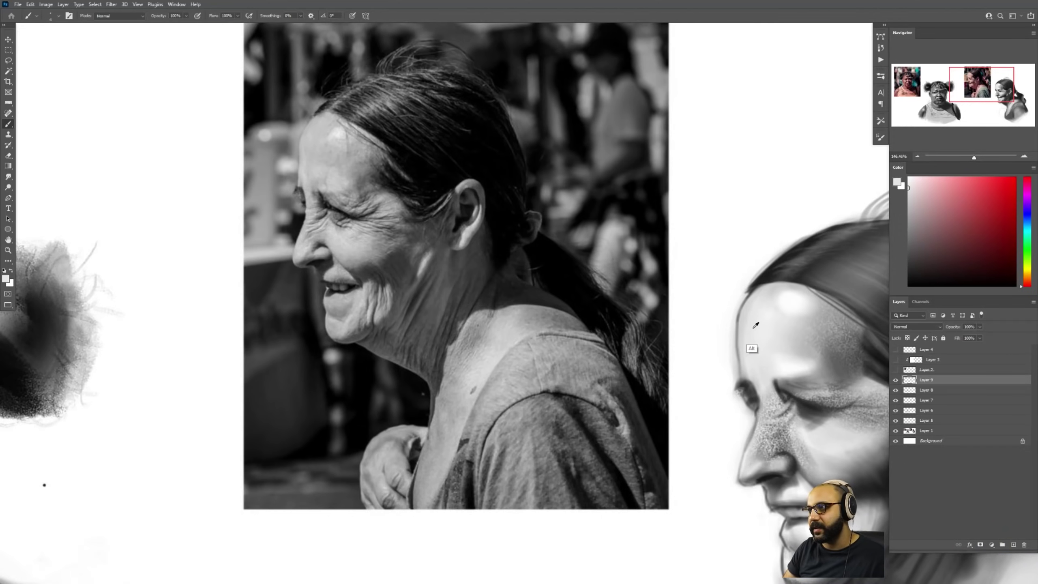
{"action": "left_click", "coordinate": [754, 328], "text": "alt"}
{"action": "left_click", "coordinate": [311, 152], "text": "alt"}
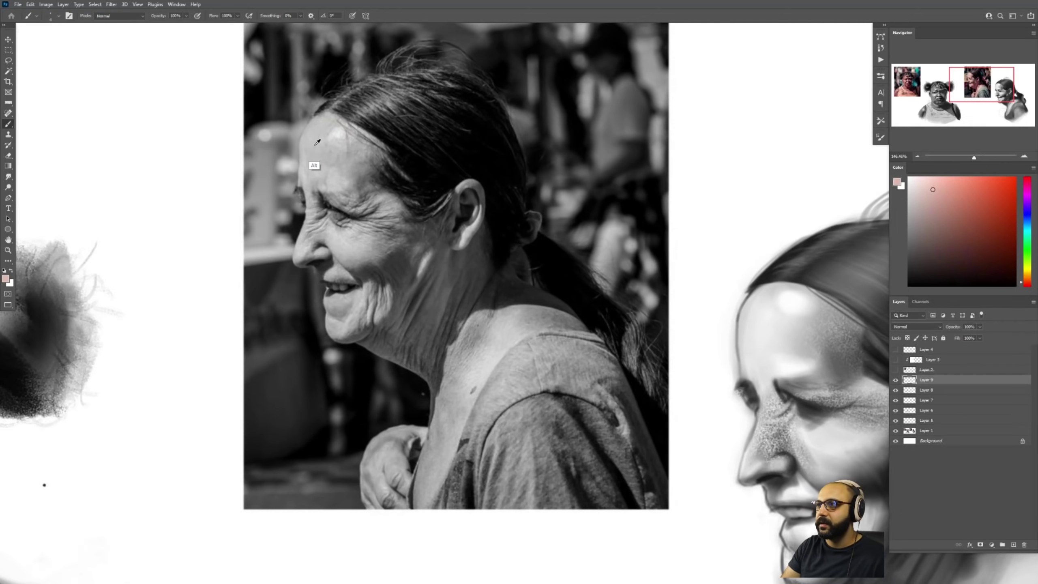
{"action": "left_click", "coordinate": [313, 156], "text": "alt"}
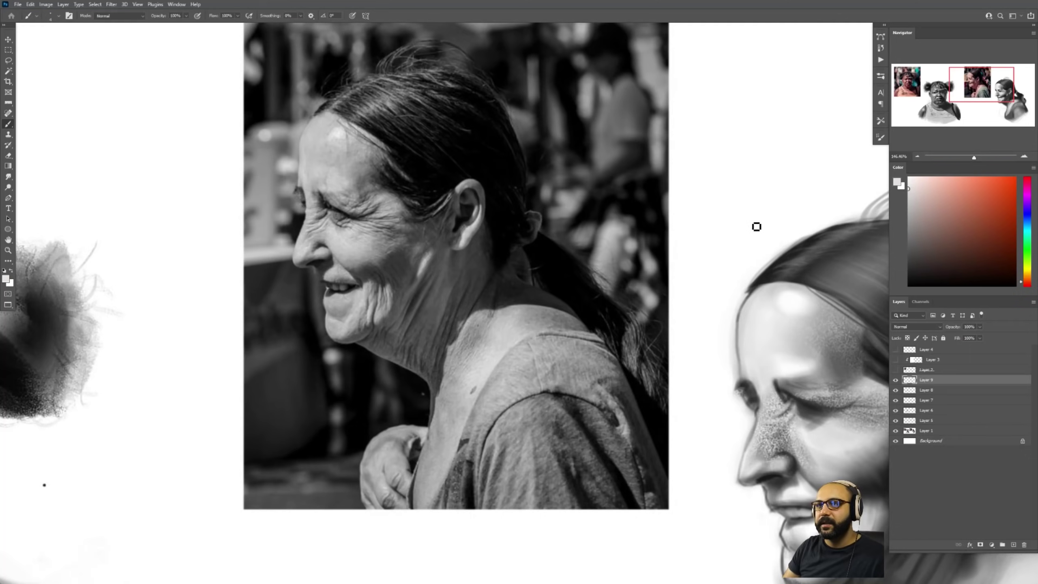
Paint a mid-grey background patch in front of the profile's face with a textured brush, using a tone sampled from the drawing.
{"action": "left_click_drag", "start_coordinate": [818, 292], "coordinate": [774, 281]}
{"action": "key", "text": "z"}
{"action": "left_click_drag", "start_coordinate": [838, 264], "coordinate": [800, 269]}
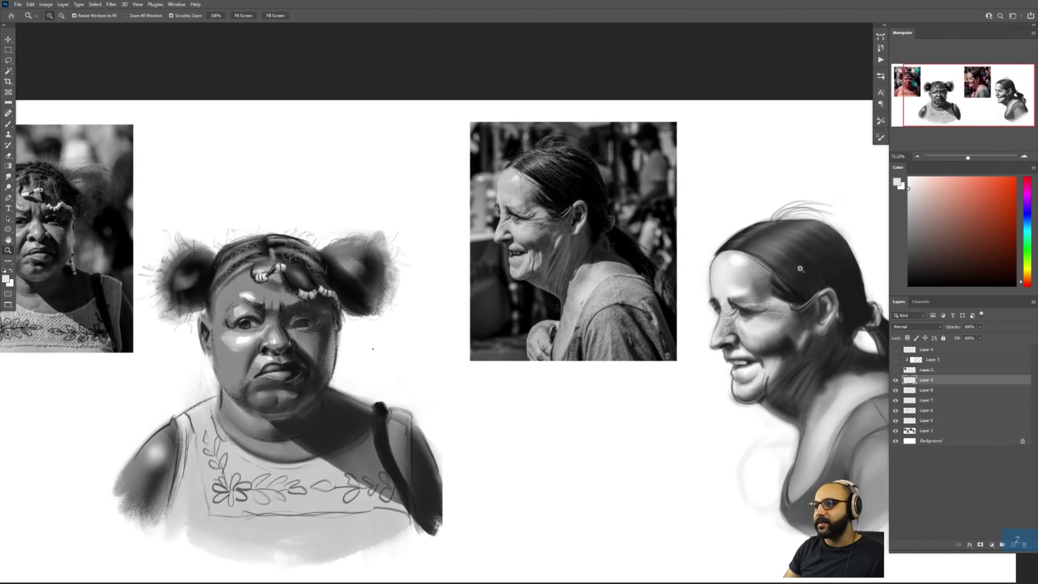
{"action": "key", "text": "b"}
{"action": "right_click", "coordinate": [794, 270]}
{"action": "left_click", "coordinate": [770, 306]}
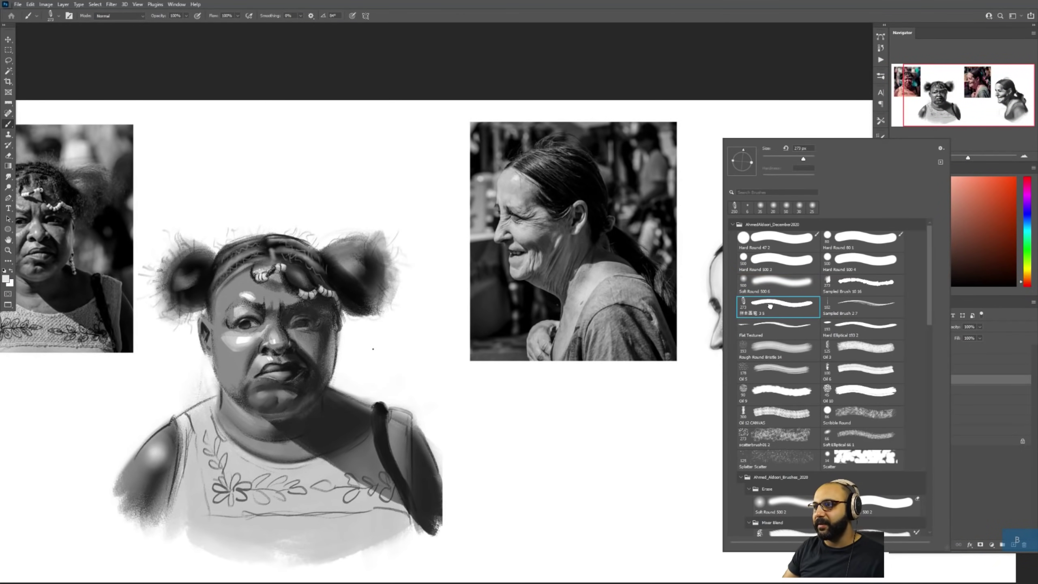
{"action": "left_click", "coordinate": [647, 216], "text": "alt"}
{"action": "key", "text": "d"}
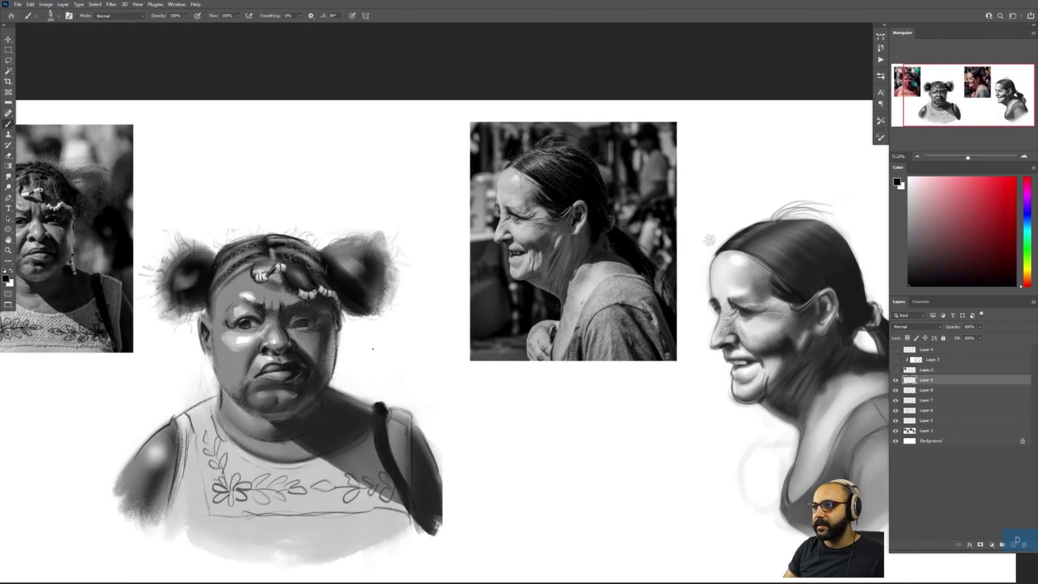
{"action": "left_click", "coordinate": [777, 269], "text": "alt"}
{"action": "mouse_move", "coordinate": [710, 246]}
{"action": "left_mouse_down"}
{"action": "mouse_move", "coordinate": [687, 268]}
{"action": "mouse_move", "coordinate": [694, 302]}
{"action": "mouse_move", "coordinate": [682, 307]}
{"action": "mouse_move", "coordinate": [697, 315]}
{"action": "mouse_move", "coordinate": [690, 294]}
{"action": "mouse_move", "coordinate": [704, 324]}
{"action": "mouse_move", "coordinate": [696, 346]}
{"action": "mouse_move", "coordinate": [680, 313]}
{"action": "mouse_move", "coordinate": [687, 364]}
{"action": "mouse_move", "coordinate": [703, 360]}
{"action": "left_mouse_up"}
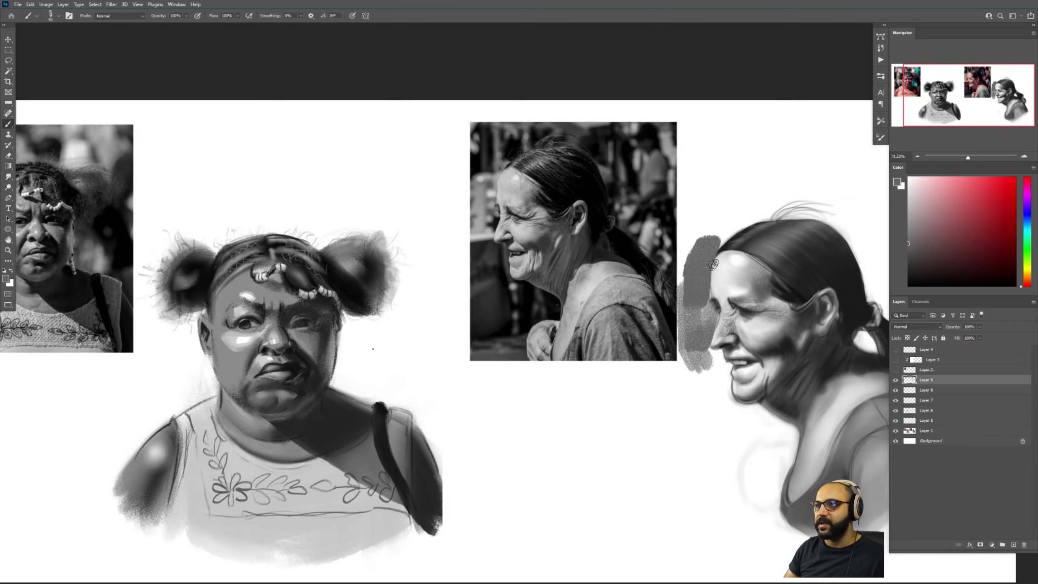
Add a layer above Layer 9 and block in the profile's forehead as a flat light grey shape around a small bright highlight.
{"action": "key", "text": "ctrl+space"}
{"action": "mouse_move", "coordinate": [776, 270]}
{"action": "left_mouse_down"}
{"action": "mouse_move", "coordinate": [806, 266]}
{"action": "mouse_move", "coordinate": [785, 255]}
{"action": "mouse_move", "coordinate": [779, 271]}
{"action": "left_mouse_up"}
{"action": "key", "text": "b"}
{"action": "key", "text": "ctrl+alt+1"}
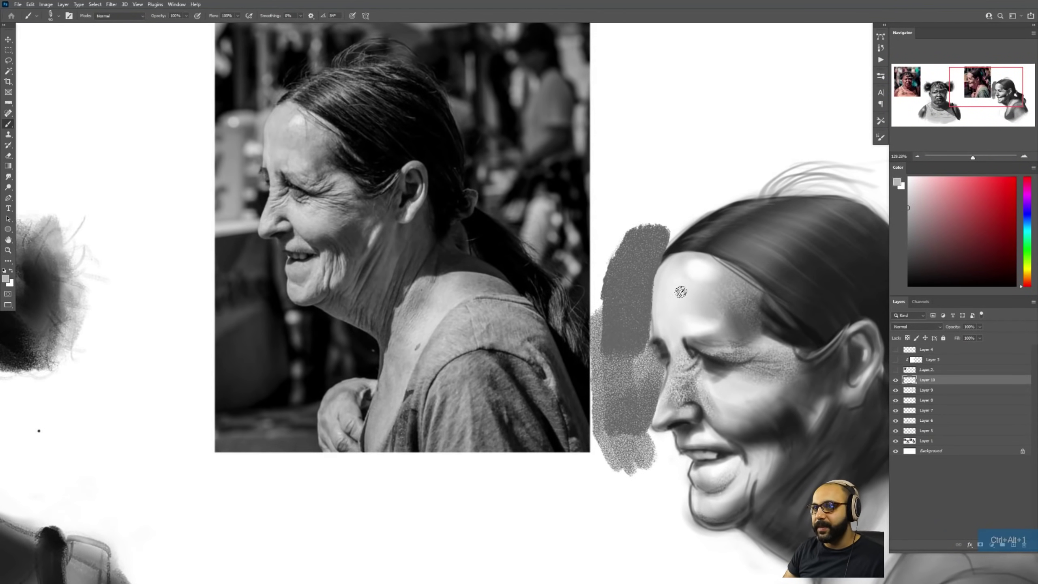
{"action": "mouse_move", "coordinate": [668, 273]}
{"action": "left_mouse_down"}
{"action": "mouse_move", "coordinate": [658, 310]}
{"action": "mouse_move", "coordinate": [654, 287]}
{"action": "mouse_move", "coordinate": [691, 311]}
{"action": "mouse_move", "coordinate": [705, 291]}
{"action": "mouse_move", "coordinate": [700, 274]}
{"action": "mouse_move", "coordinate": [662, 302]}
{"action": "mouse_move", "coordinate": [682, 318]}
{"action": "mouse_move", "coordinate": [731, 310]}
{"action": "left_mouse_up"}
{"action": "left_click", "coordinate": [690, 328], "text": "alt"}
{"action": "key", "text": "bracketright"}
Sample greys around the brow and temple, paint flat half-tone shapes there, and check the forehead at a reduced view.
{"action": "key", "text": "z"}
{"action": "key", "text": "b"}
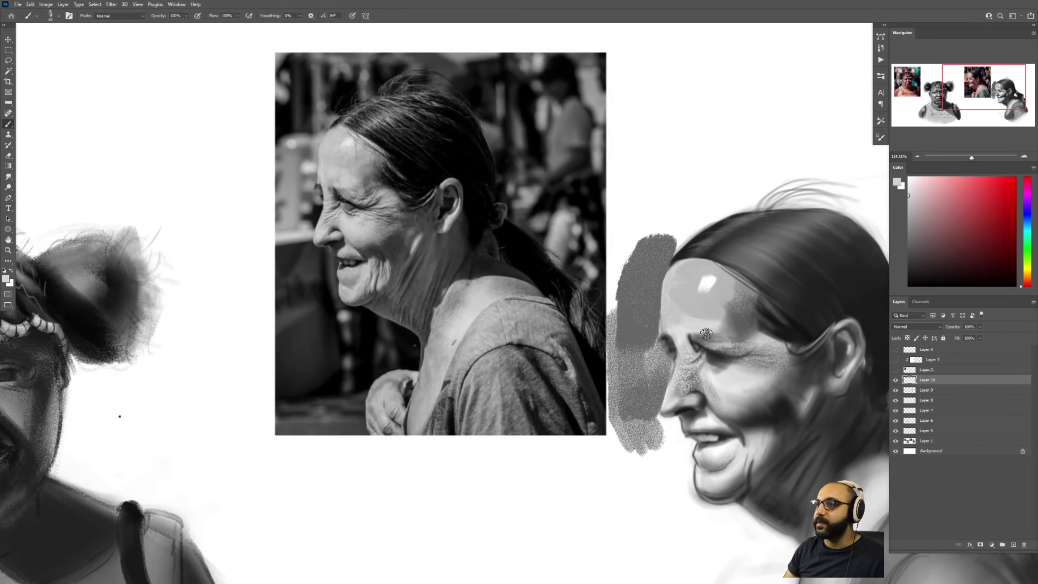
{"action": "left_click", "coordinate": [721, 327], "text": "alt"}
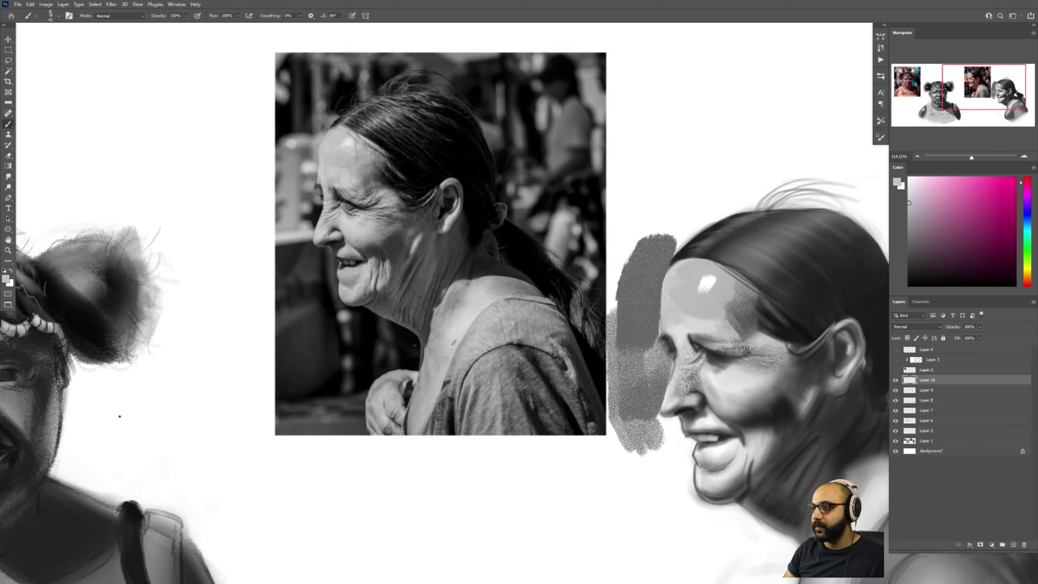
{"action": "left_click", "coordinate": [731, 330], "text": "alt"}
{"action": "left_click", "coordinate": [728, 295], "text": "alt"}
{"action": "key", "text": "z"}
{"action": "mouse_move", "coordinate": [729, 293]}
{"action": "left_mouse_down"}
{"action": "mouse_move", "coordinate": [729, 339]}
{"action": "mouse_move", "coordinate": [731, 327]}
{"action": "left_mouse_up"}
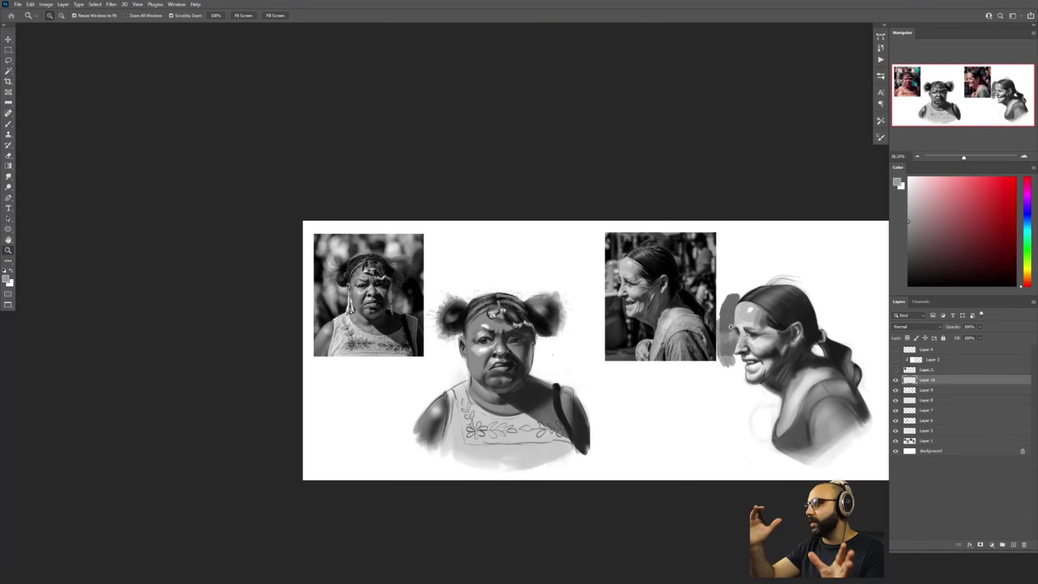
Add another empty layer above Layer 9 and set its blend mode to Lighten.
{"action": "key", "text": "z"}
{"action": "left_click_drag", "start_coordinate": [839, 350], "coordinate": [876, 347]}
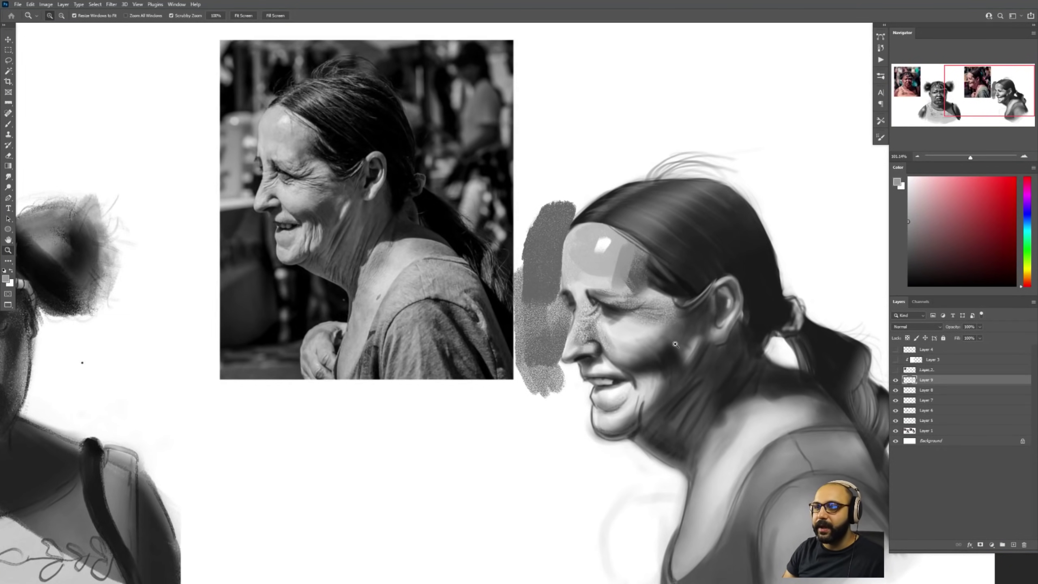
{"action": "key", "text": "b"}
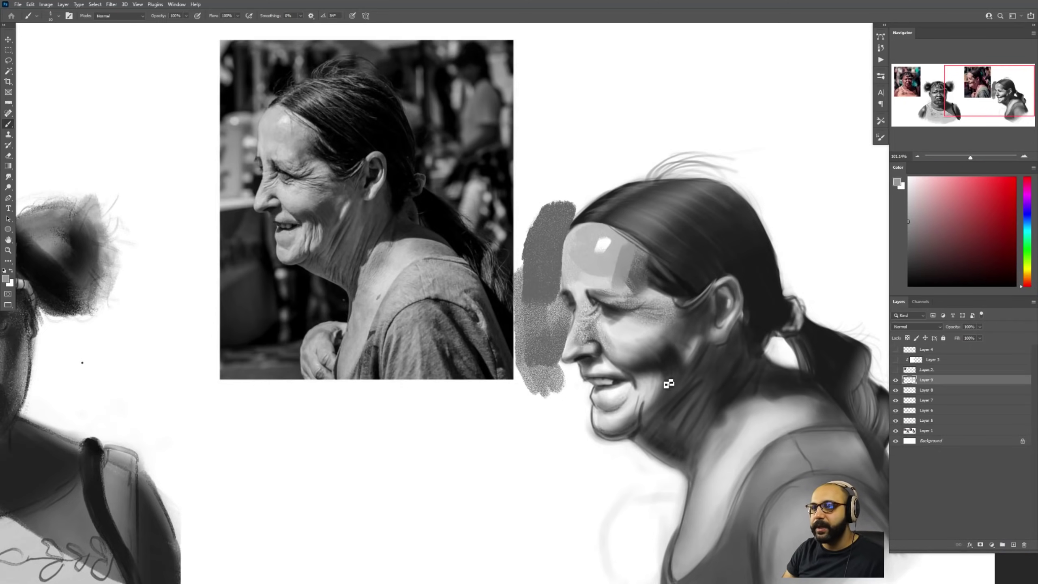
{"action": "key", "text": "z"}
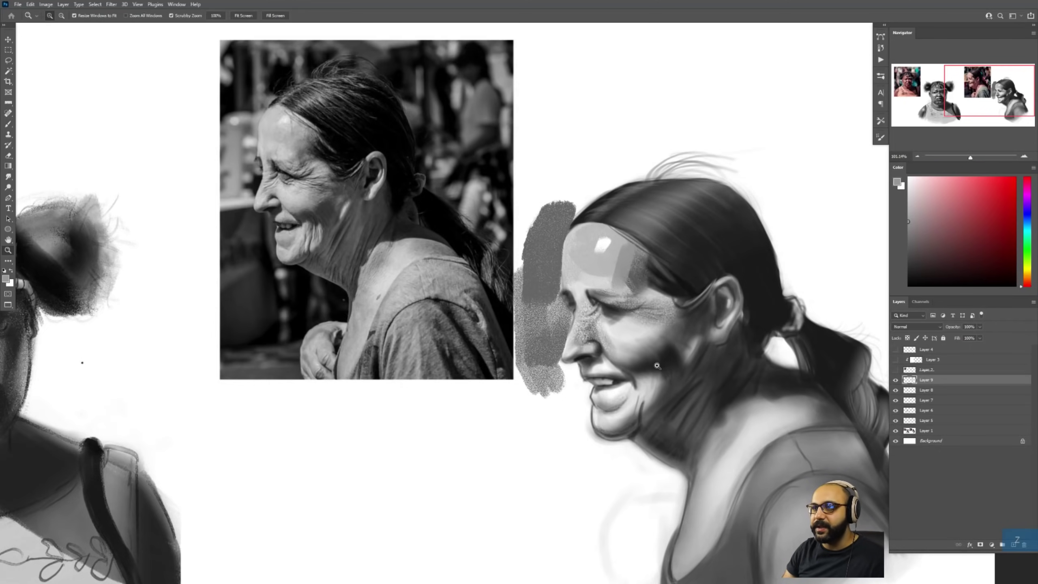
{"action": "mouse_move", "coordinate": [674, 384]}
{"action": "left_mouse_down"}
{"action": "mouse_move", "coordinate": [690, 354]}
{"action": "mouse_move", "coordinate": [669, 382]}
{"action": "left_mouse_up"}
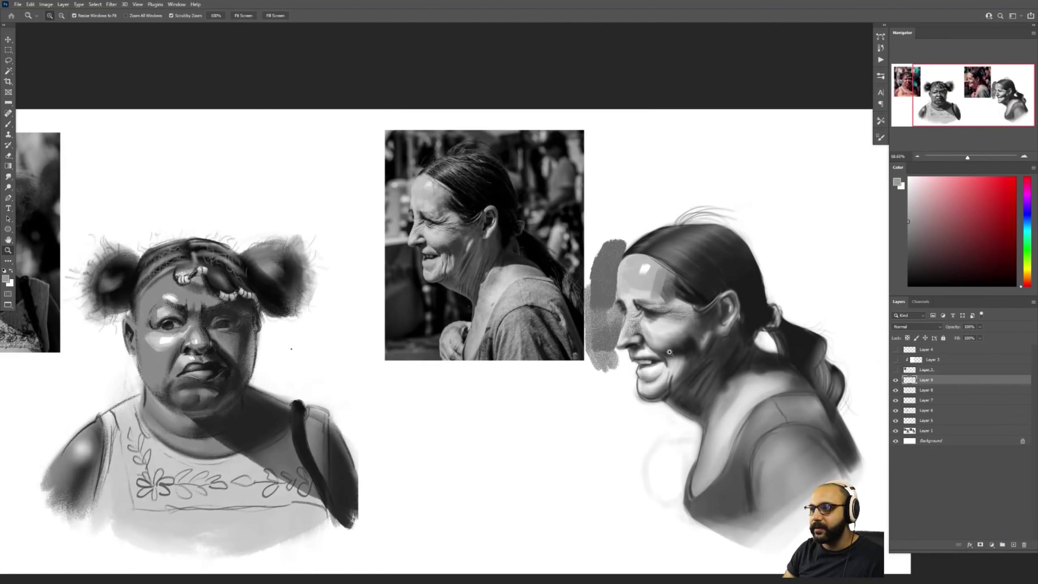
{"action": "key", "text": "ctrl+alt+1"}
{"action": "left_click", "coordinate": [923, 326]}
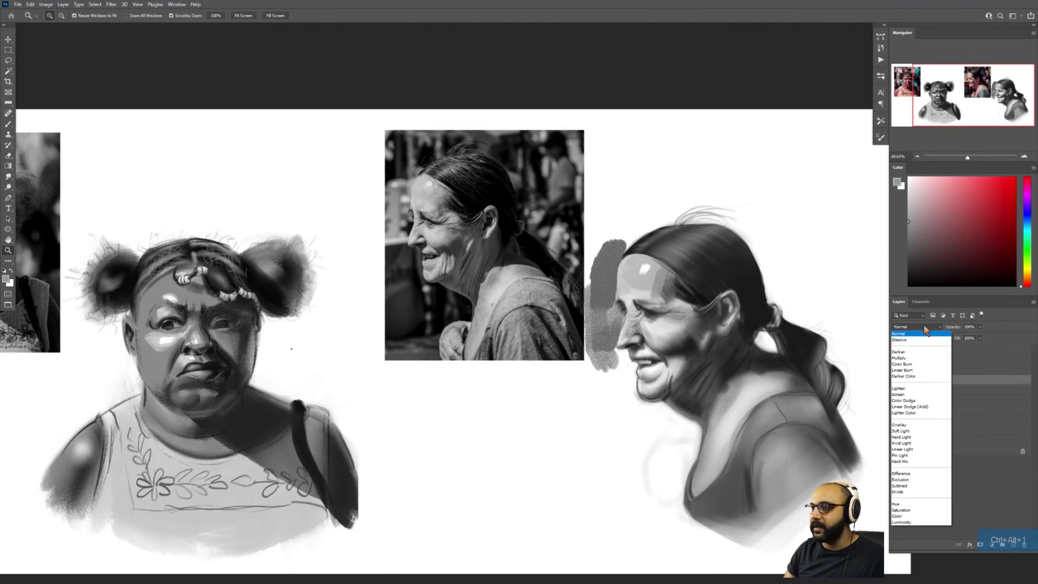
{"action": "left_click", "coordinate": [907, 388]}
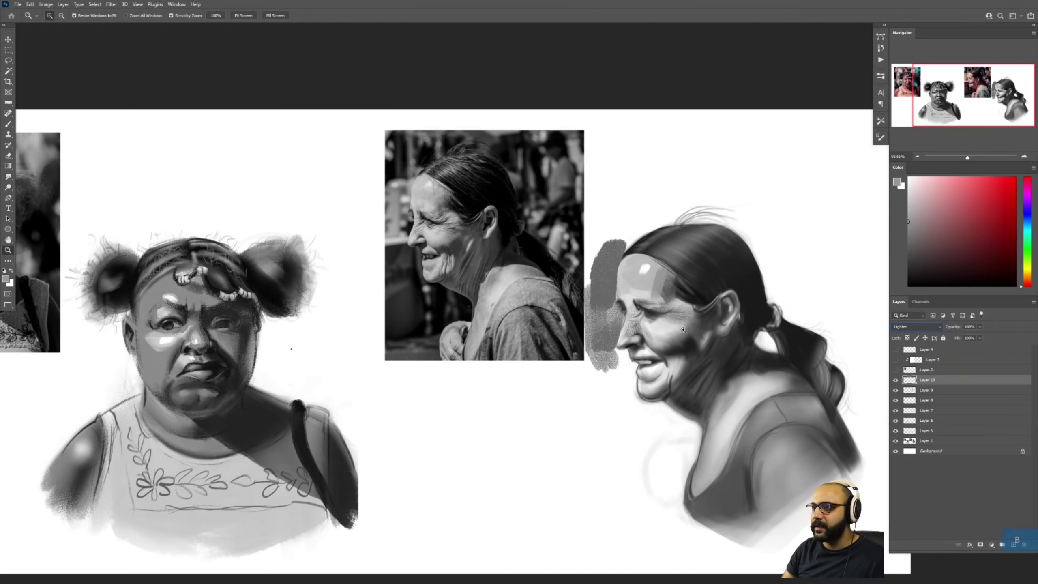
Repaint the profile's dark cheek and jaw shading as flatter, lighter shapes on the Lighten layer and compare by toggling its visibility.
{"action": "mouse_move", "coordinate": [683, 330]}
{"action": "left_mouse_down"}
{"action": "mouse_move", "coordinate": [699, 341]}
{"action": "mouse_move", "coordinate": [697, 367]}
{"action": "mouse_move", "coordinate": [673, 350]}
{"action": "mouse_move", "coordinate": [657, 357]}
{"action": "left_mouse_up"}
{"action": "key", "text": "b"}
{"action": "left_click", "coordinate": [696, 398], "text": "alt"}
{"action": "key", "text": "z"}
{"action": "left_click_drag", "start_coordinate": [732, 339], "coordinate": [695, 460]}
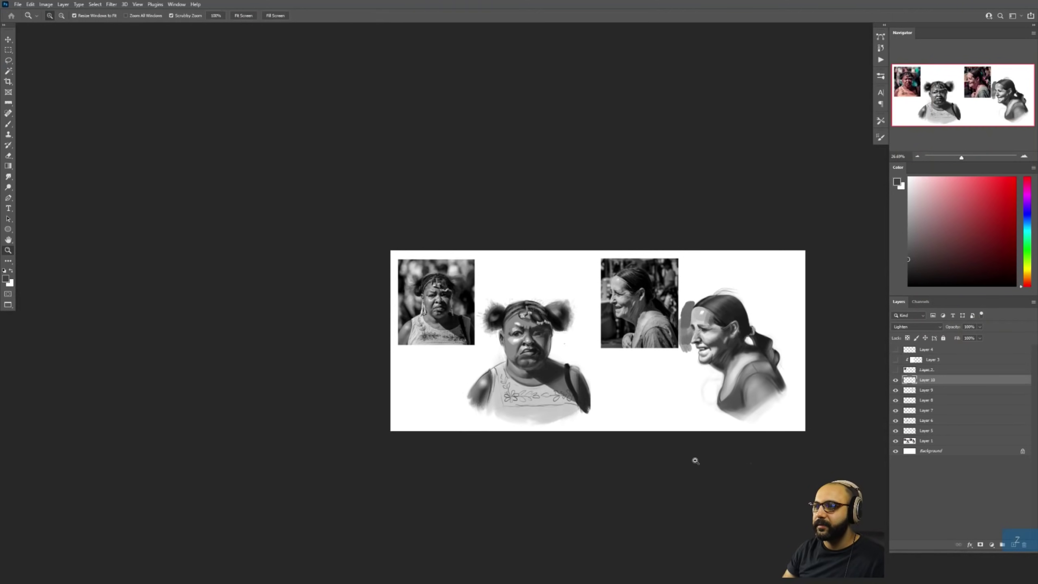
{"action": "left_click_drag", "start_coordinate": [730, 376], "coordinate": [878, 384]}
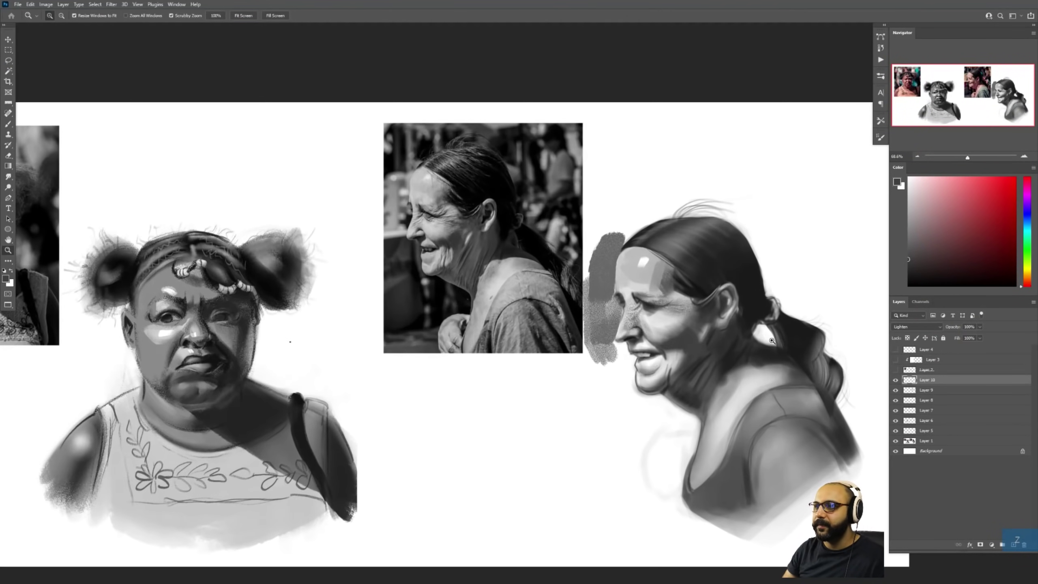
{"action": "left_click", "coordinate": [896, 381]}
Paint flat dark and light shapes along the profile's nape and shoulder on a layer above Layer 10, and review the canvas without the interface.
{"action": "left_click", "coordinate": [750, 351], "text": "alt"}
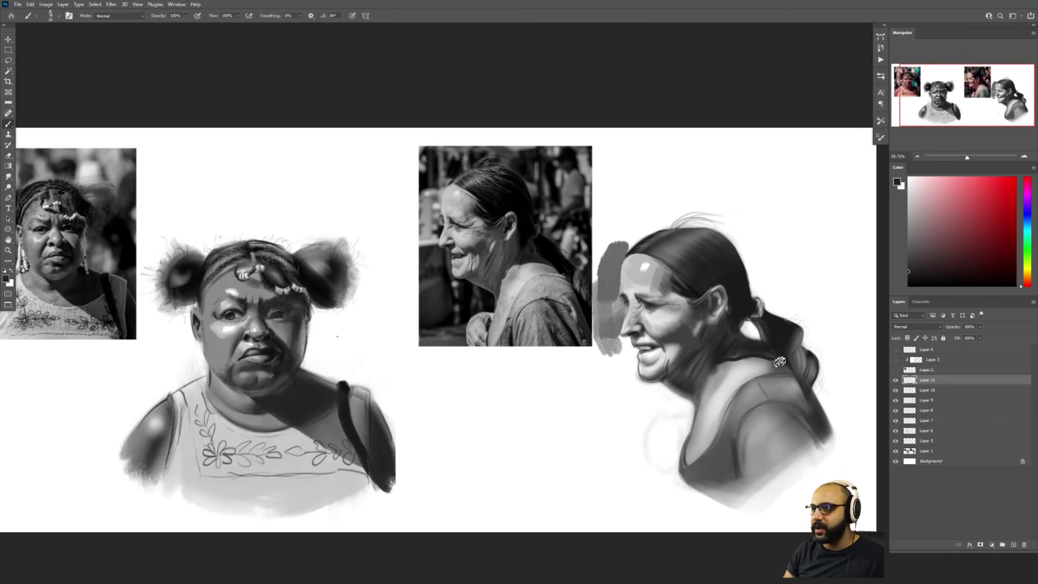
{"action": "key", "text": "x"}
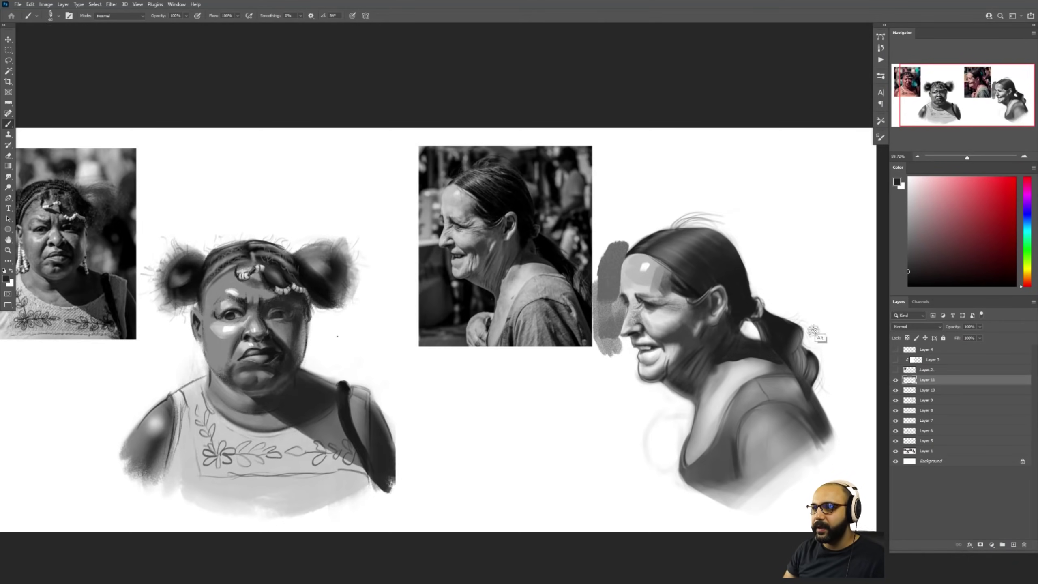
{"action": "mouse_move", "coordinate": [742, 381]}
{"action": "left_mouse_down"}
{"action": "mouse_move", "coordinate": [729, 393]}
{"action": "mouse_move", "coordinate": [738, 352]}
{"action": "mouse_move", "coordinate": [729, 351]}
{"action": "left_mouse_up"}
{"action": "key", "text": "Tab"}
{"action": "key", "text": "Tab"}
{"action": "key", "text": "z"}
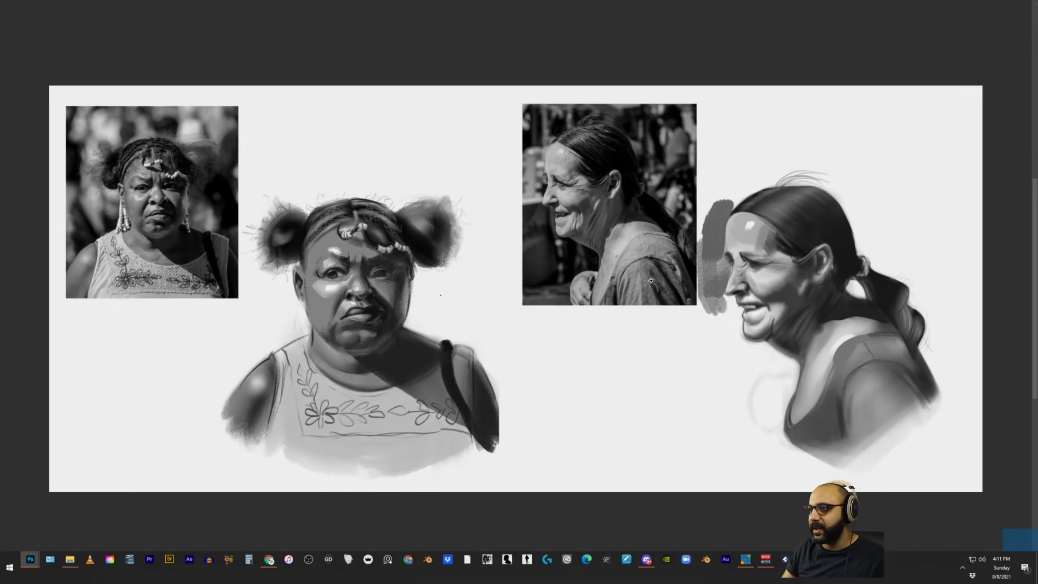